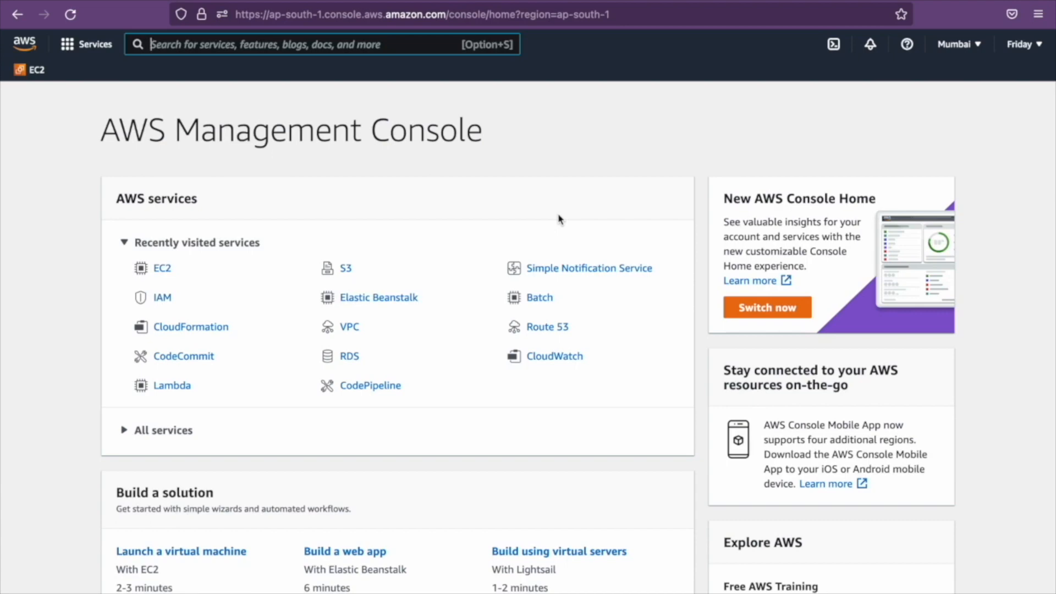
Step: Find the EC2 service, open its Instances page and dismiss the welcome-back message
text(ec2)
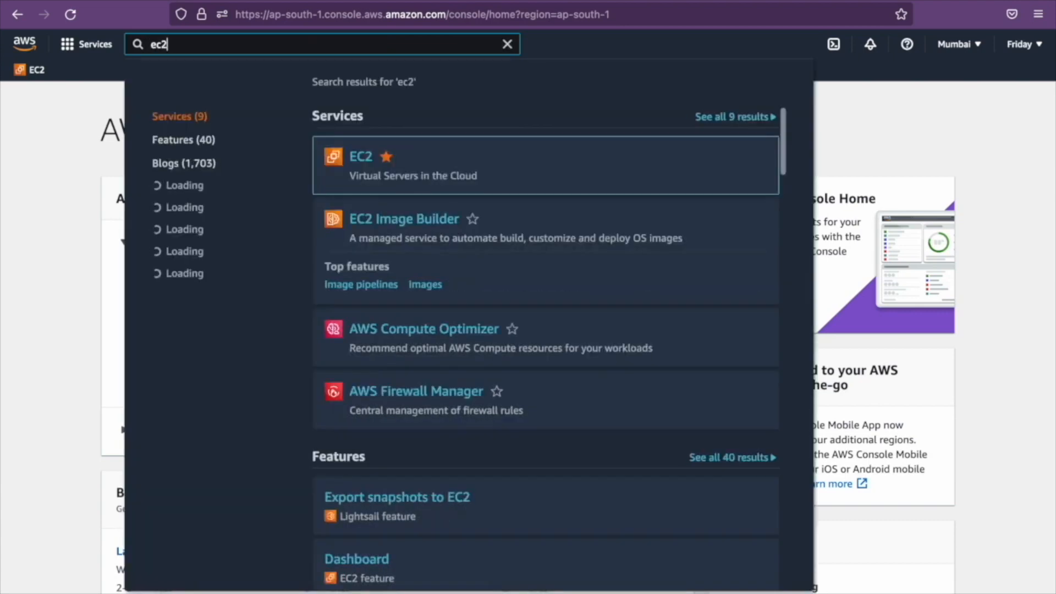
mouse_move(371, 168)
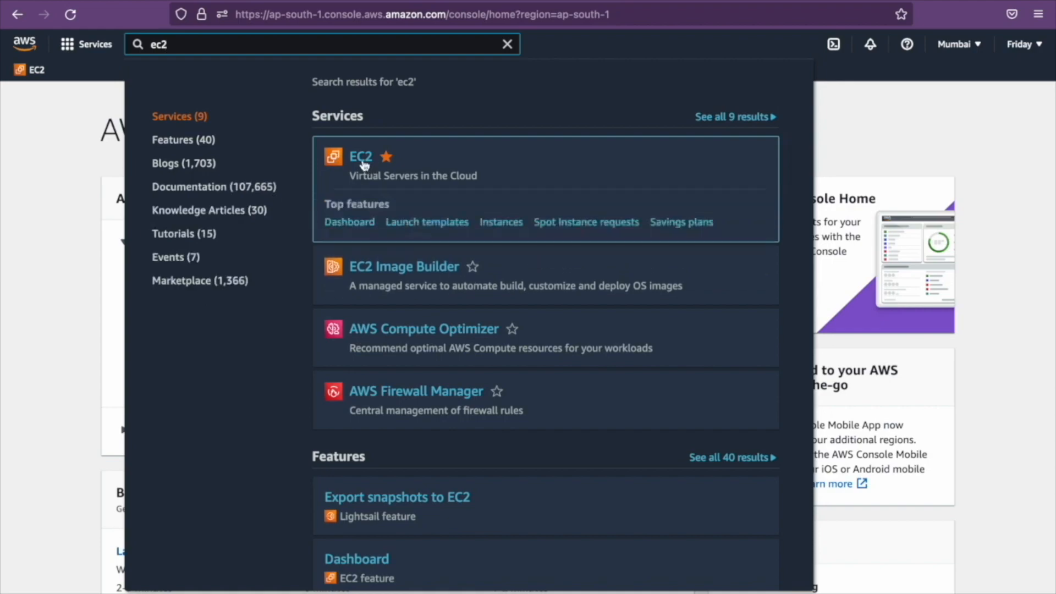
click(362, 161)
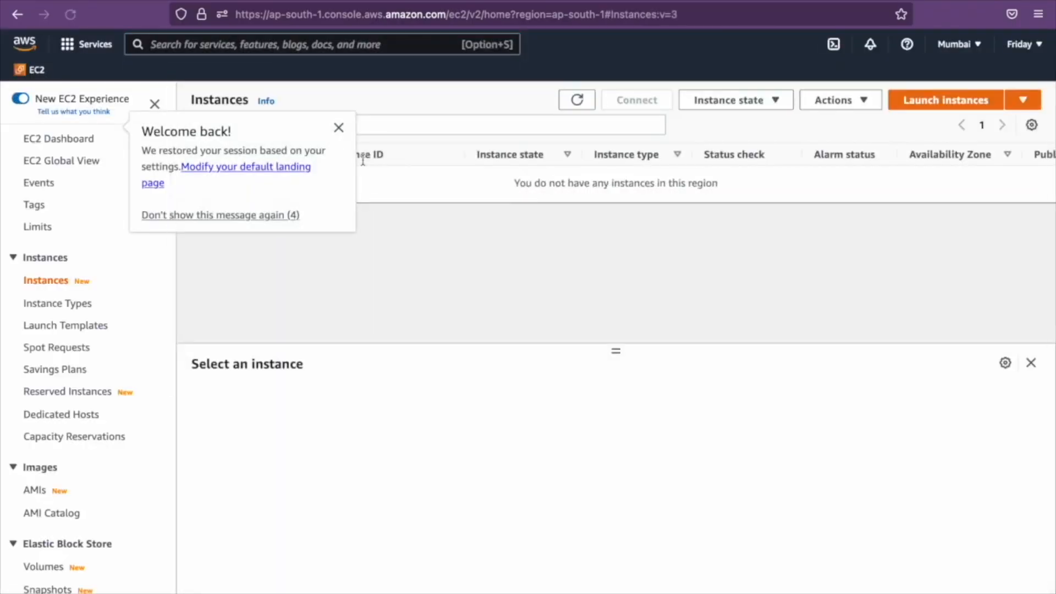
click(340, 130)
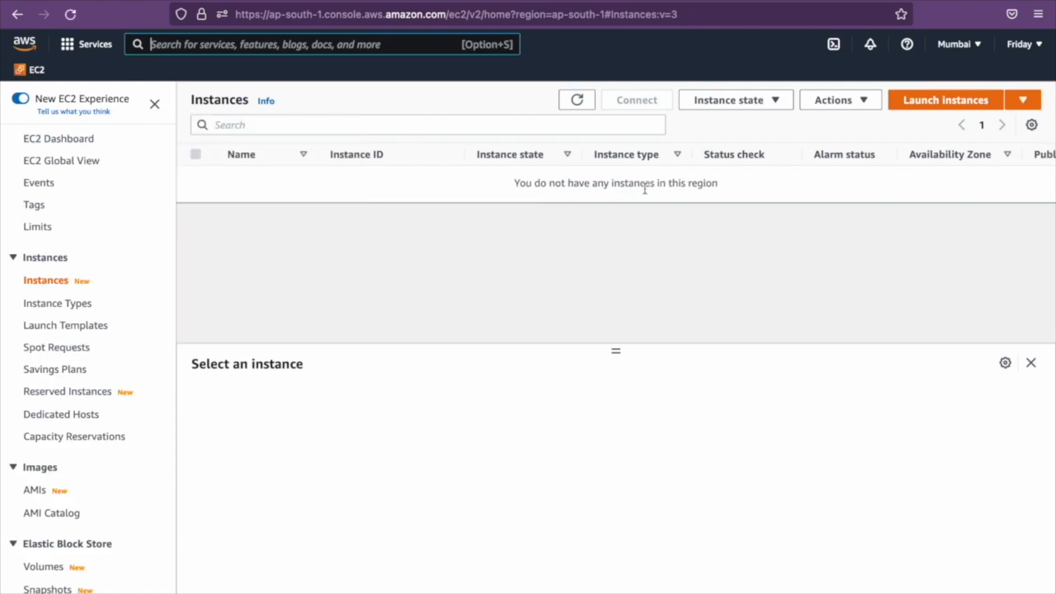
Step: Look through the list of available AWS regions and close it without choosing another one
click(976, 48)
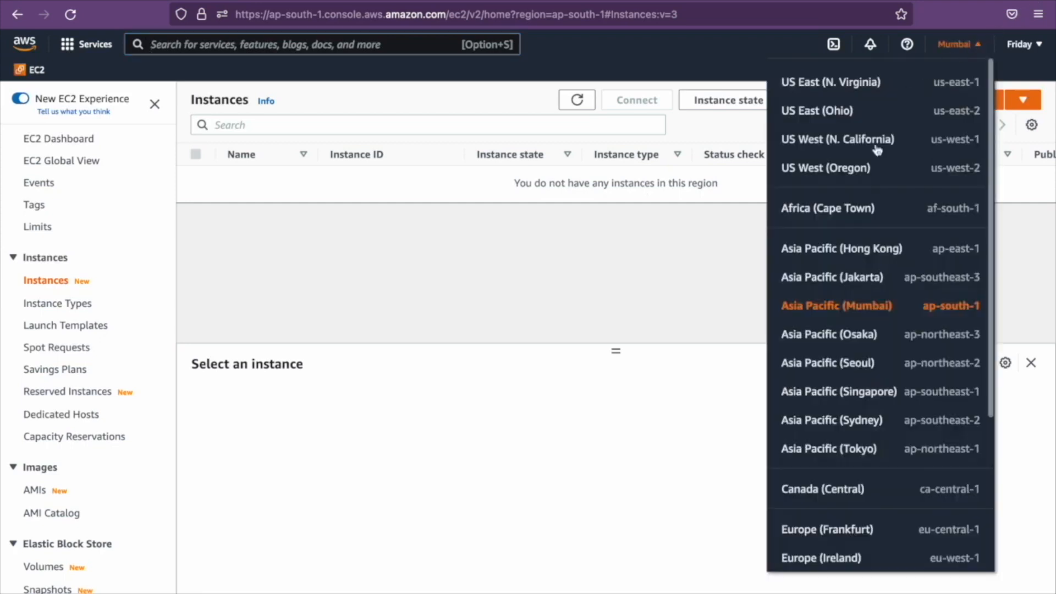
scroll(890, 189, down, 5)
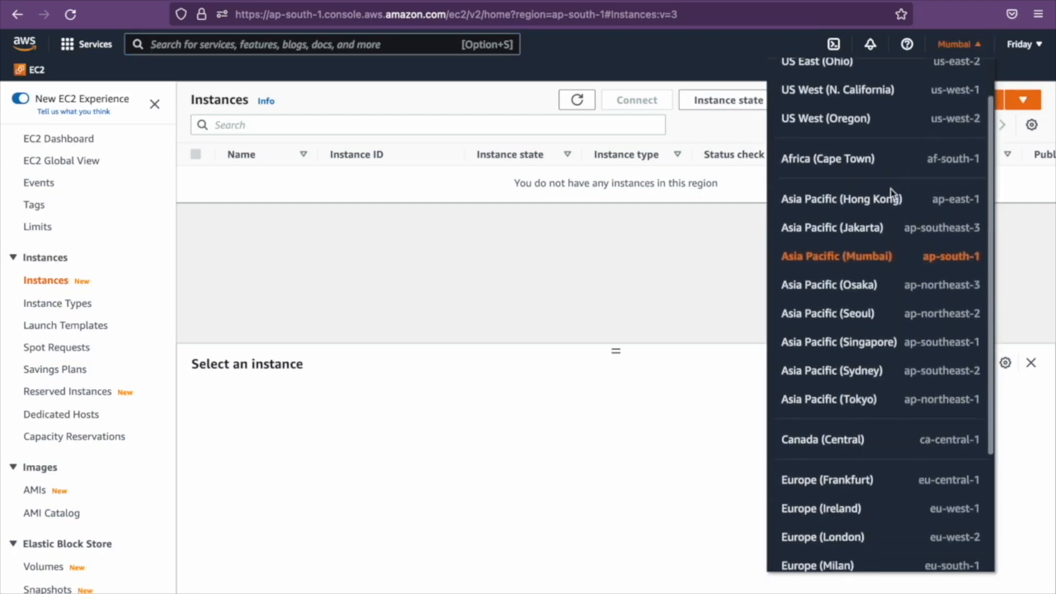
scroll(890, 189, up, 4)
scroll(891, 190, up, 1)
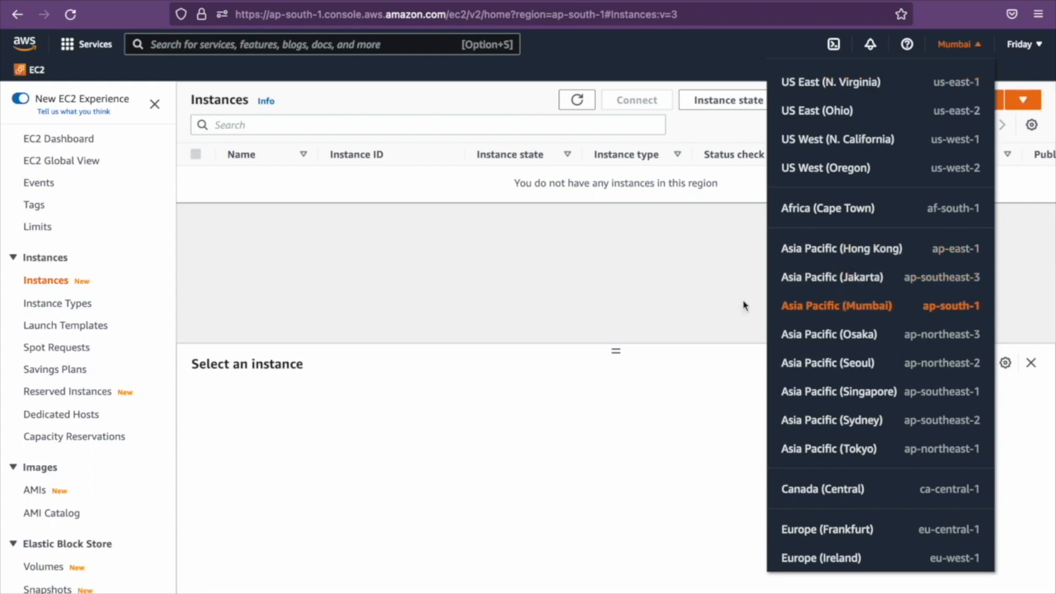
click(646, 280)
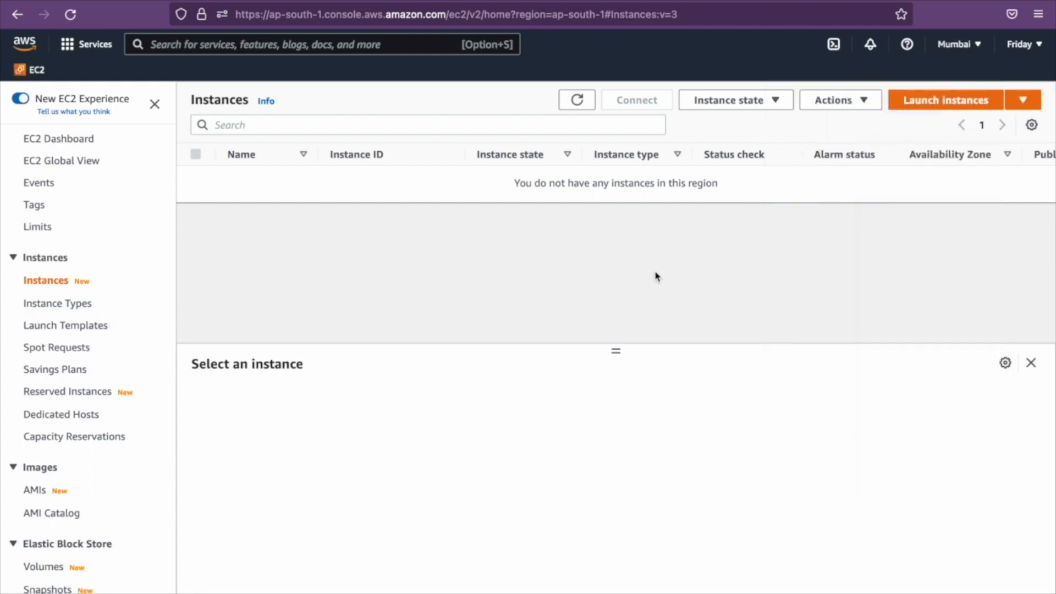
Step: Start launching an instance and select the Amazon Linux 2 AMI (HVM) - Kernel 5.10, SSD Volume Type image for 64-bit (x86)
click(950, 103)
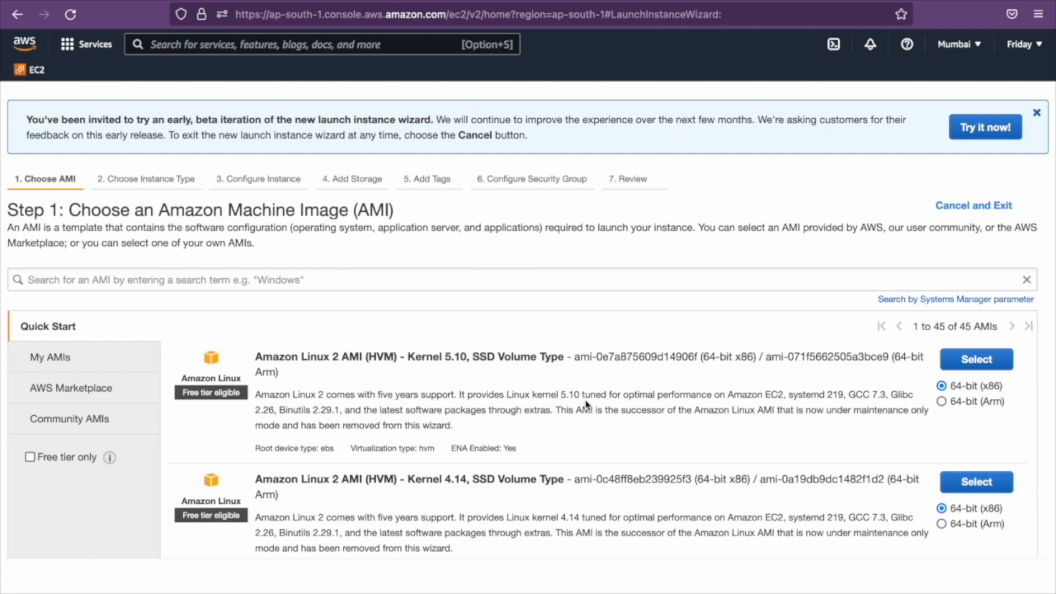
scroll(500, 403, down, 2)
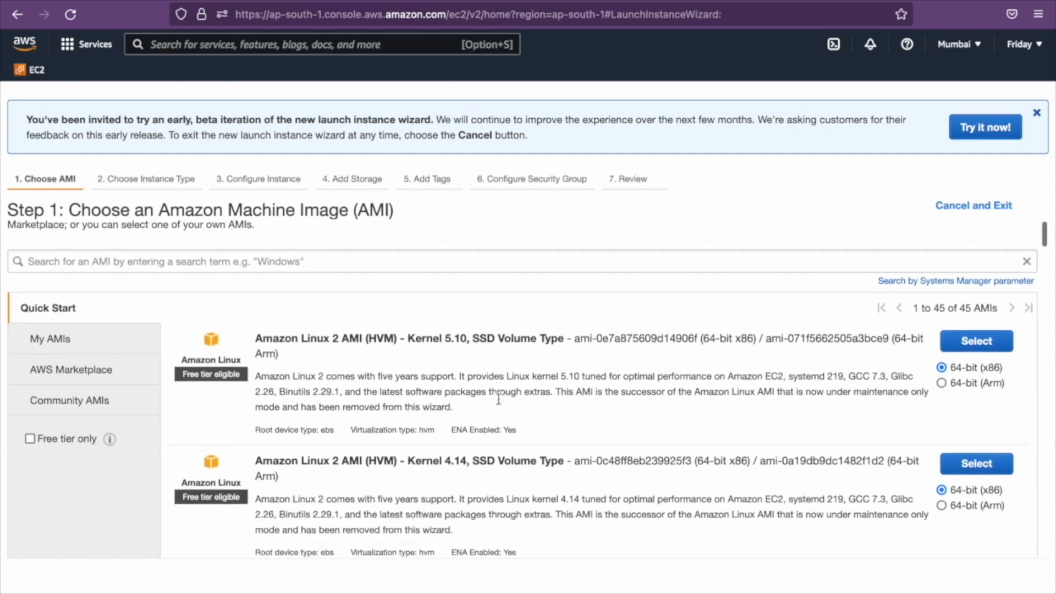
scroll(499, 403, down, 8)
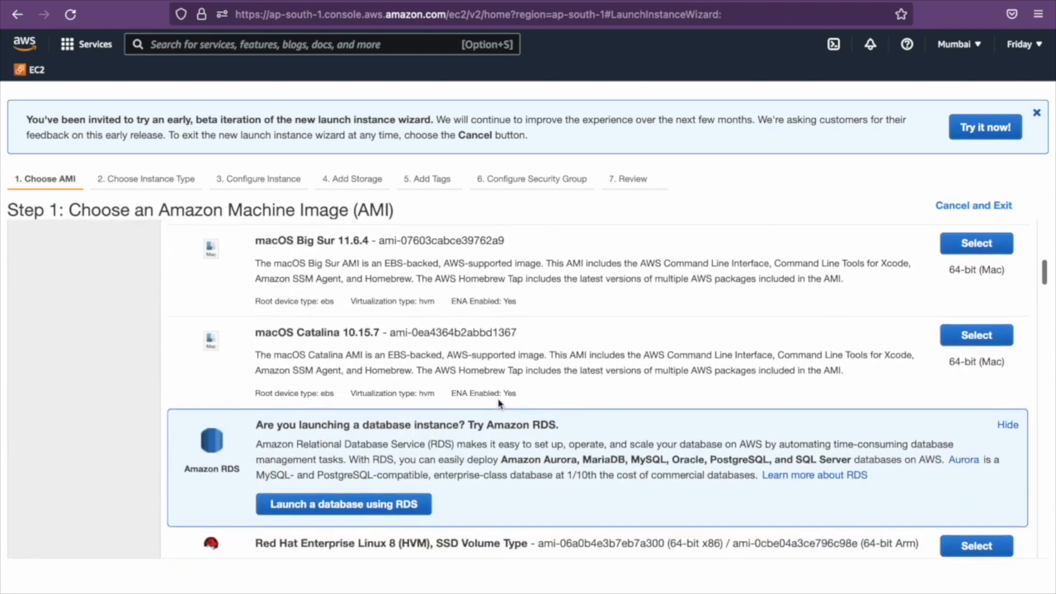
scroll(500, 404, down, 10)
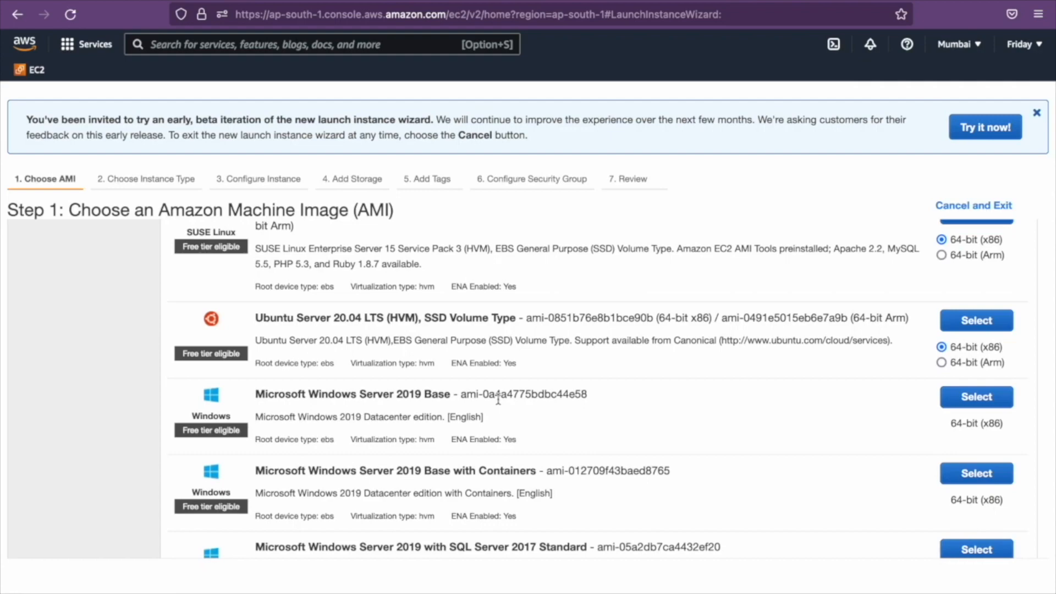
scroll(498, 400, up, 20)
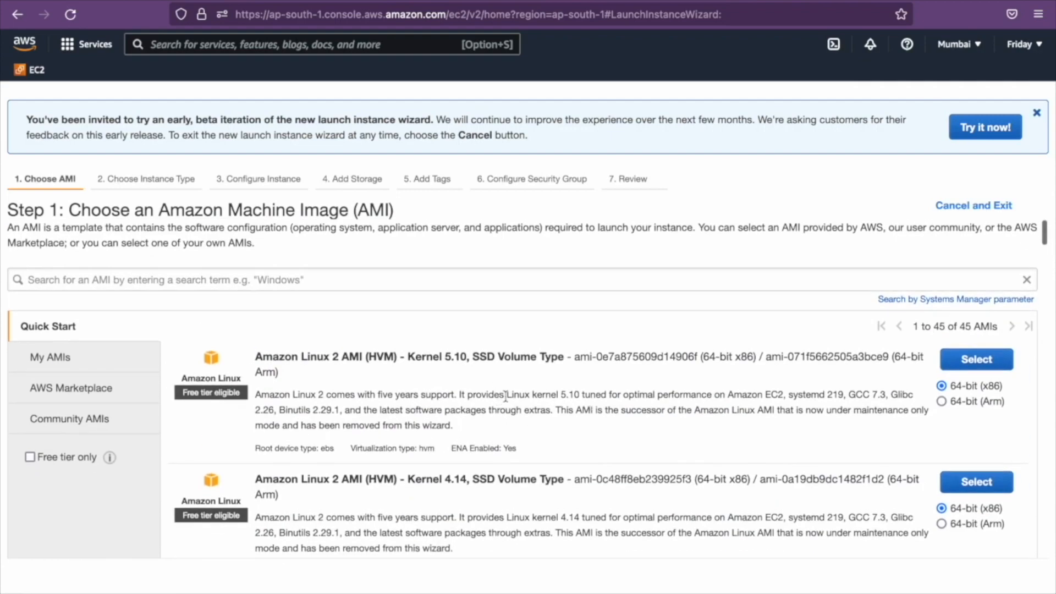
click(976, 359)
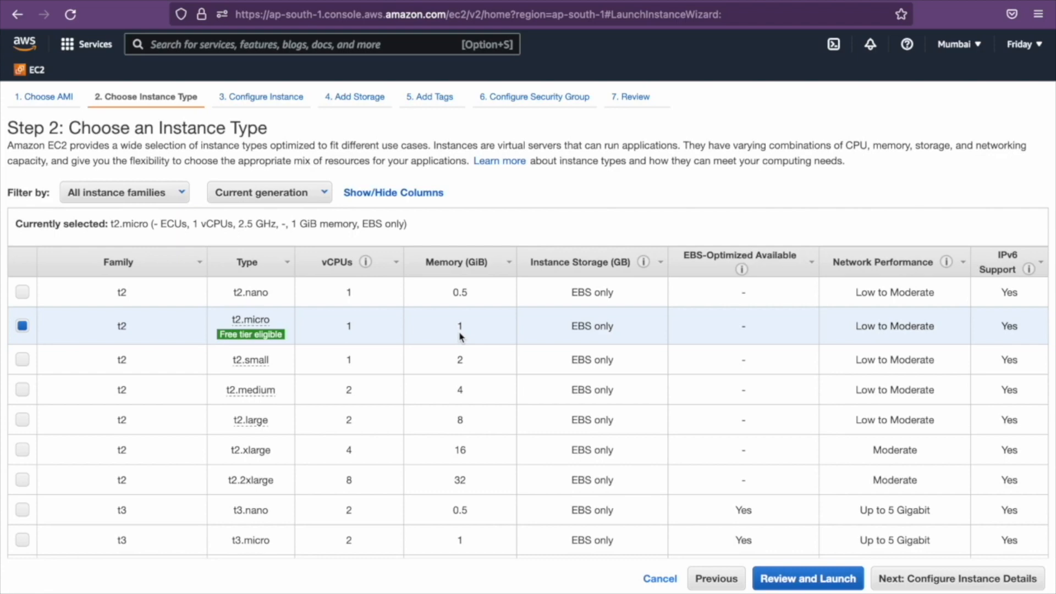
Step: Choose the free-tier t2.micro instance type and continue to the instance details
click(348, 392)
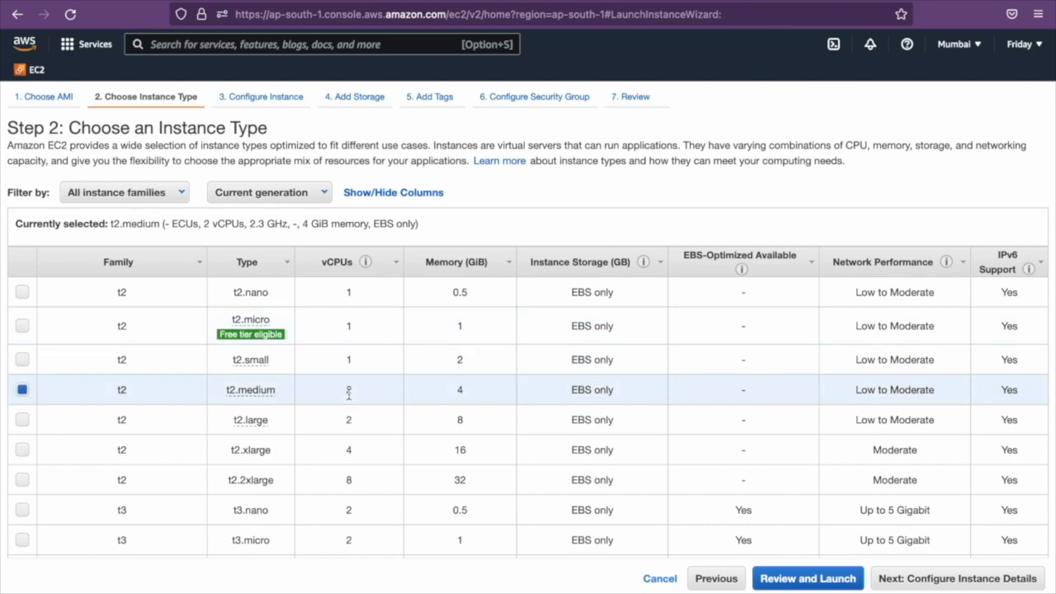
click(22, 329)
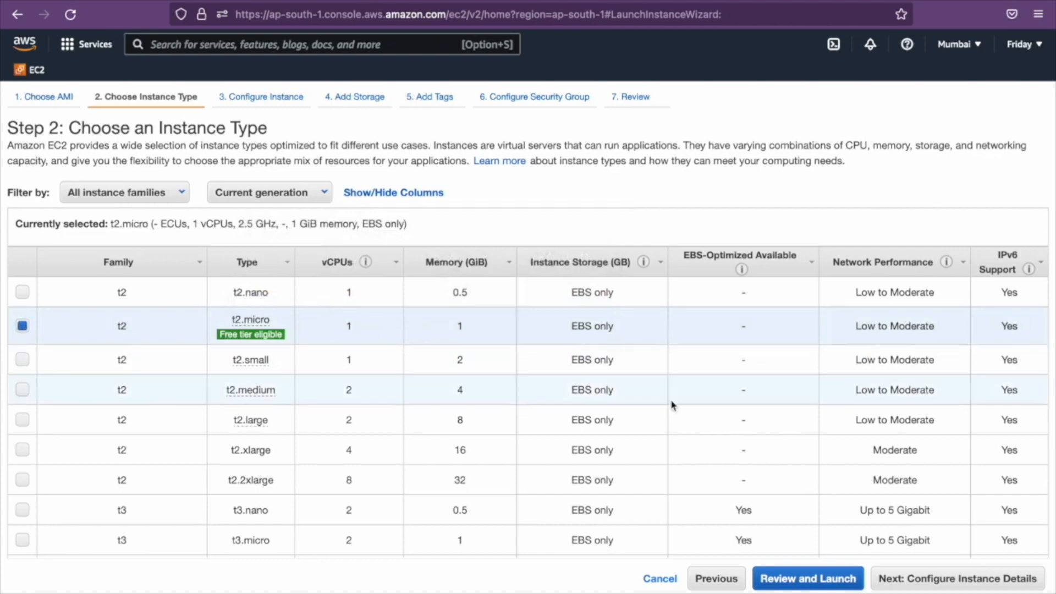
click(953, 586)
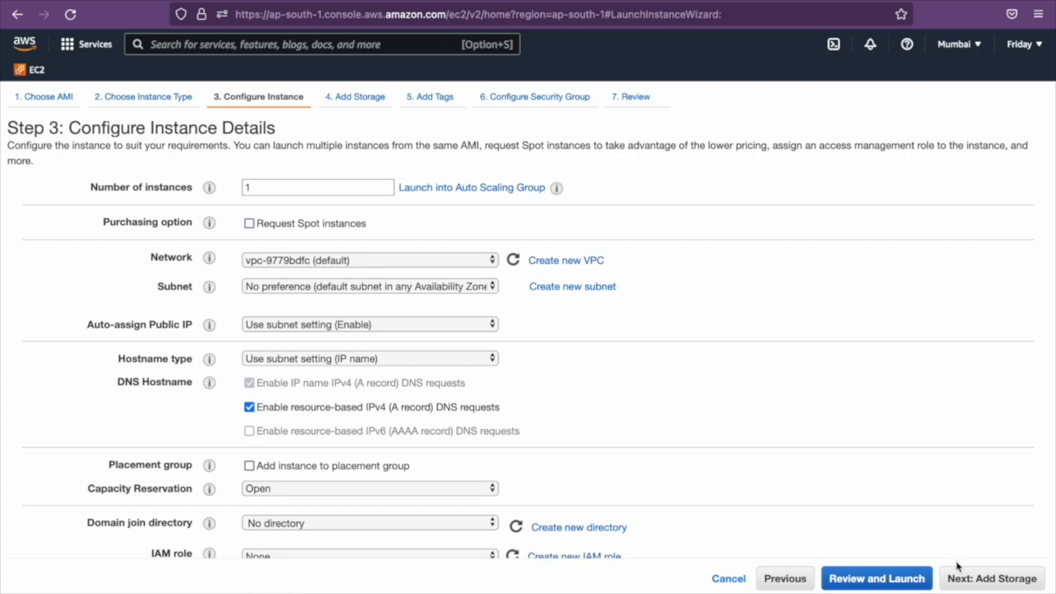
Step: Accept the default instance details and the 8 GiB General Purpose SSD (gp2) root volume, continuing to the tags
click(965, 581)
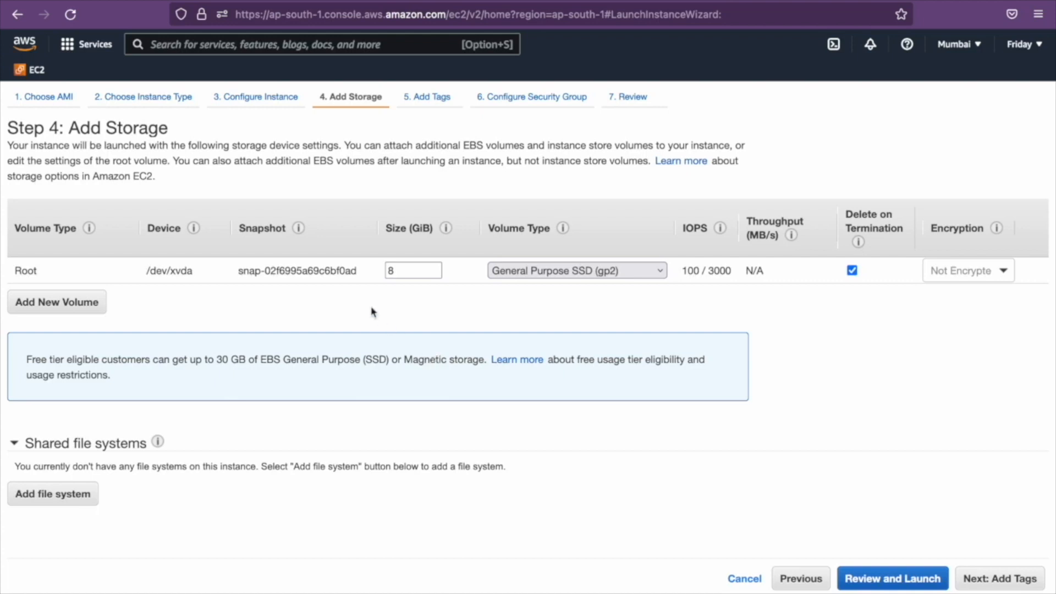
click(415, 264)
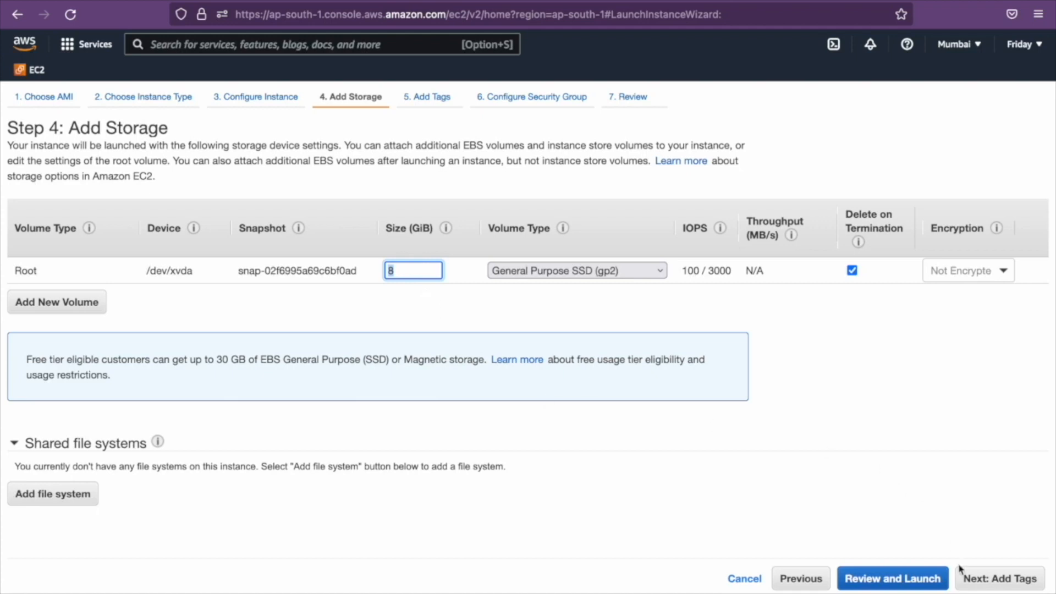
click(977, 581)
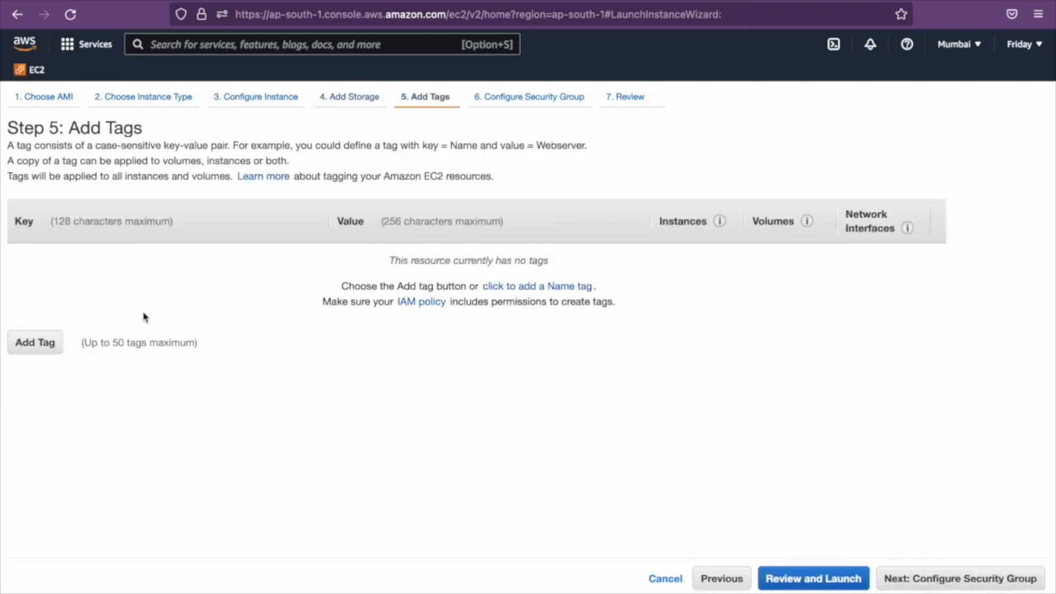
Step: Add a tag with the key Servertype and the value Webserver
click(11, 343)
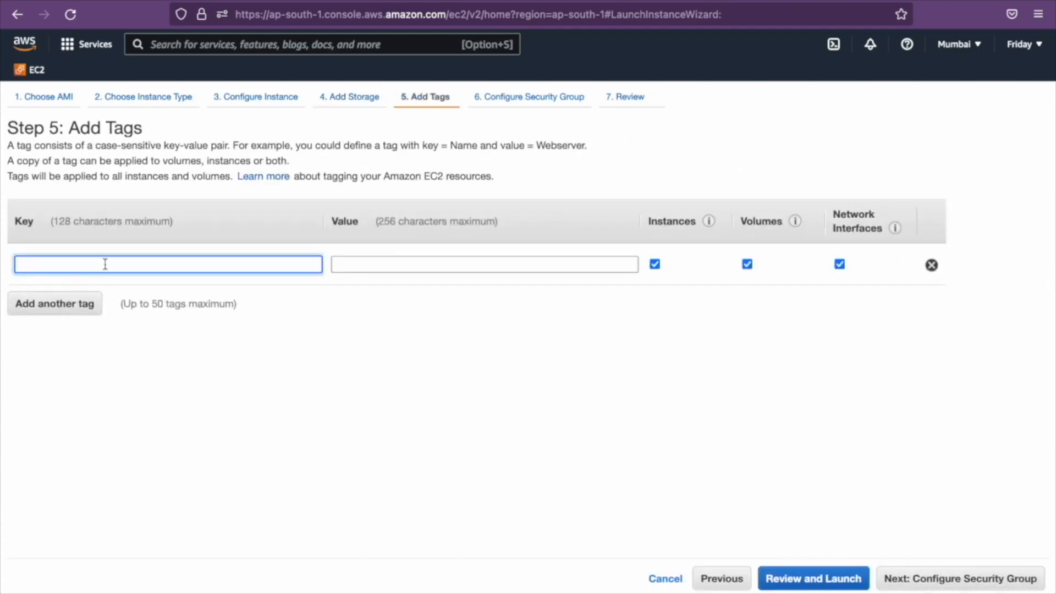
text(Ser)
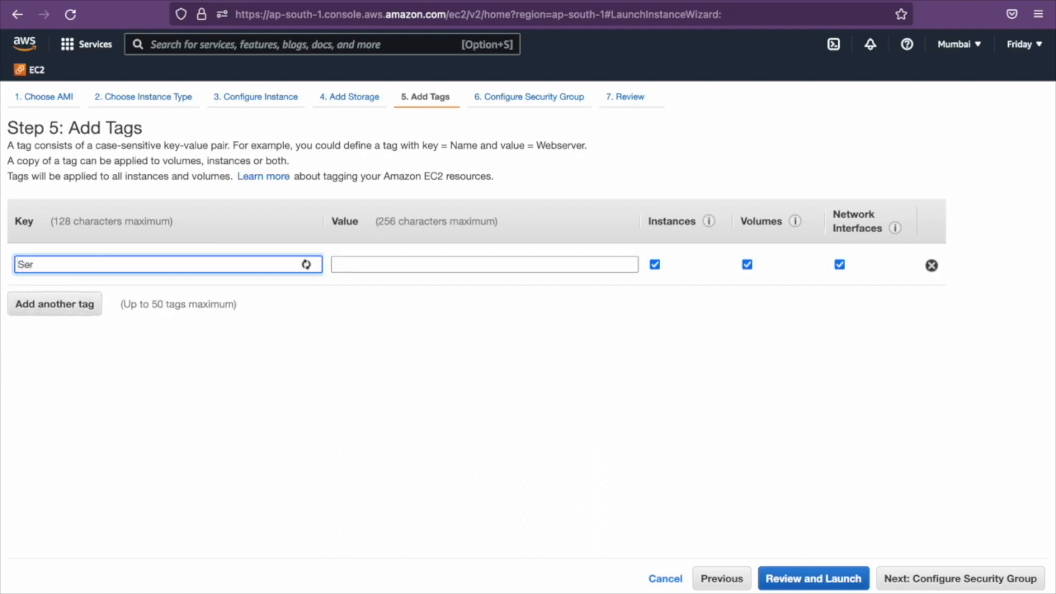
text(vertype)
key(Tab)
text(Webserver)
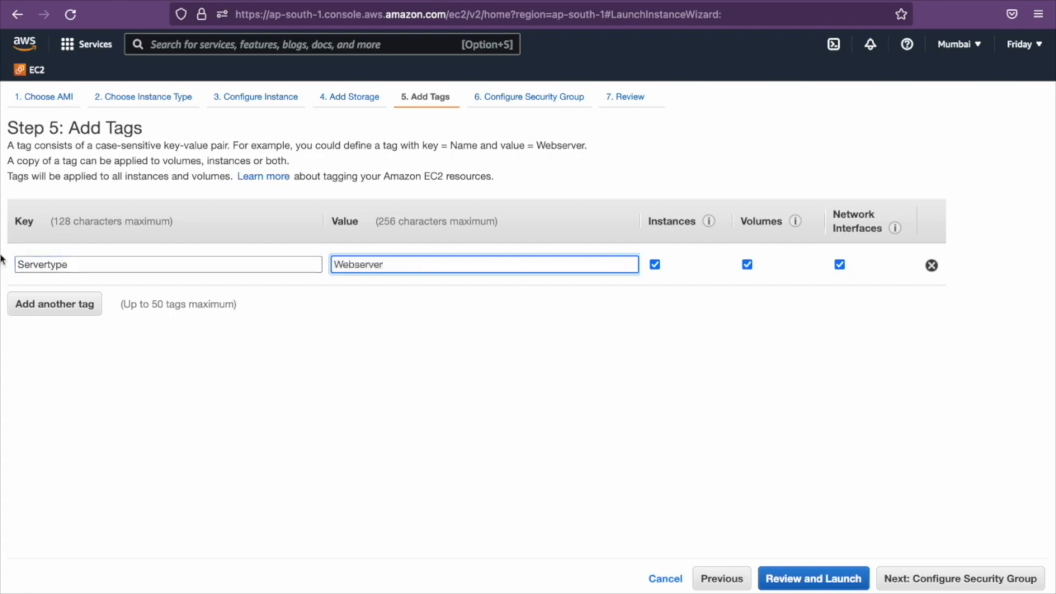
Step: Change the tag's key to Name and continue to the security group configuration
double_click(44, 266)
text(Name)
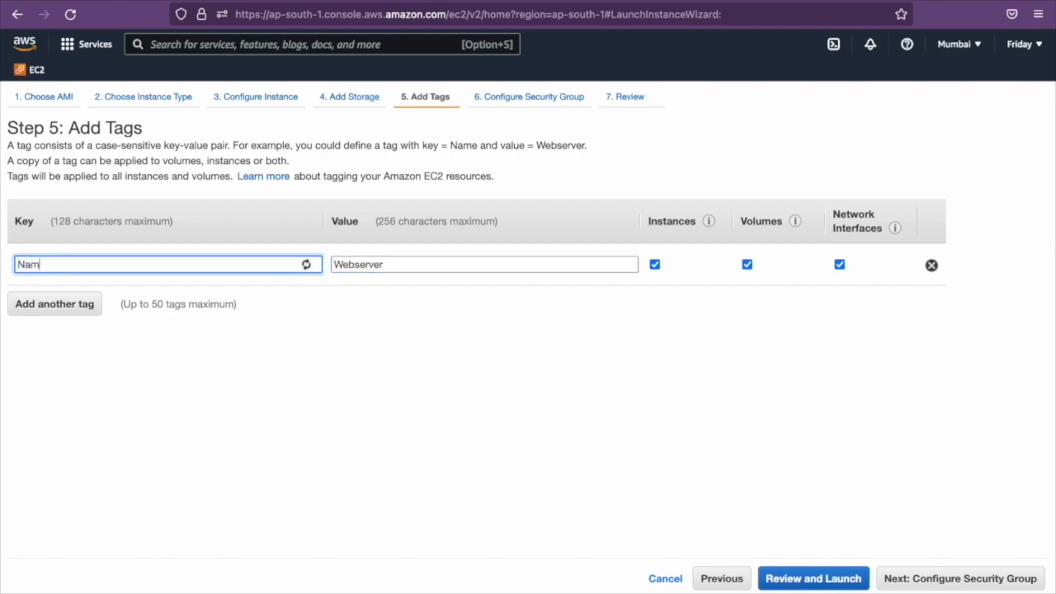
click(346, 344)
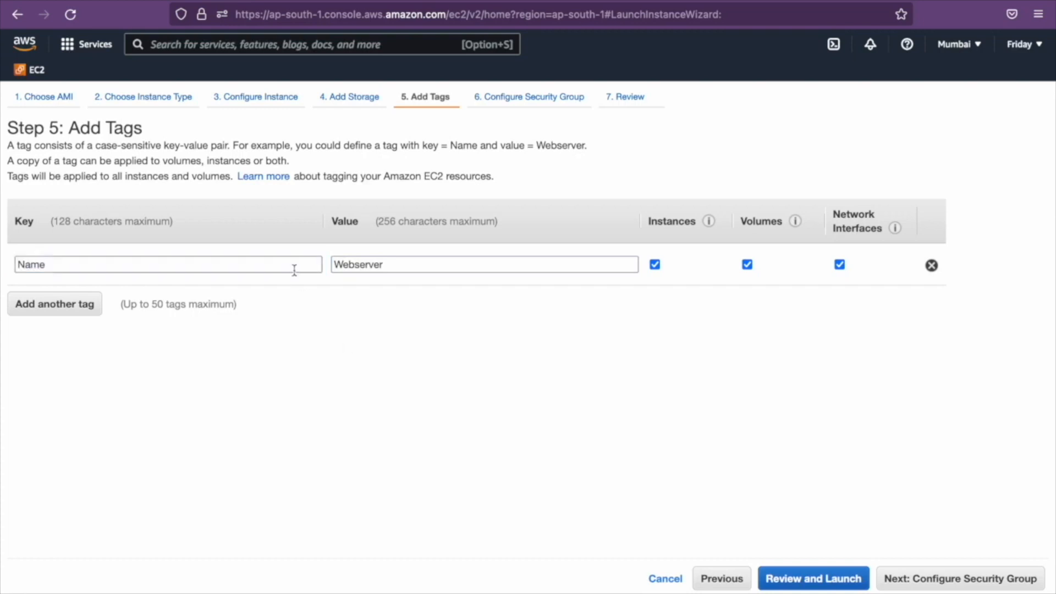
click(1000, 580)
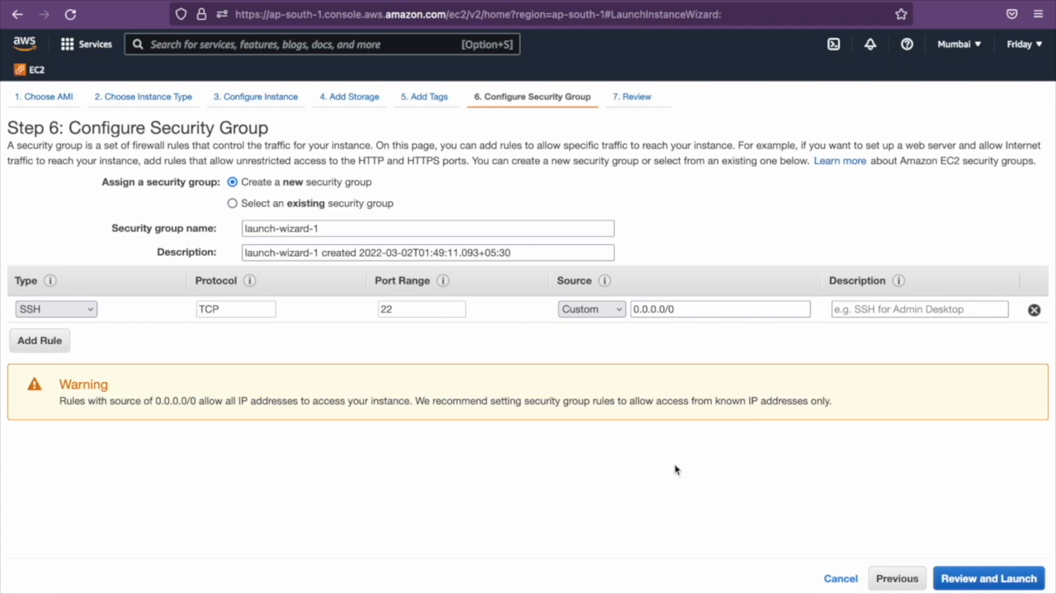
Step: Keep the new security group's SSH rule on port 22 with source 0.0.0.0/0 and continue to the launch review
click(69, 317)
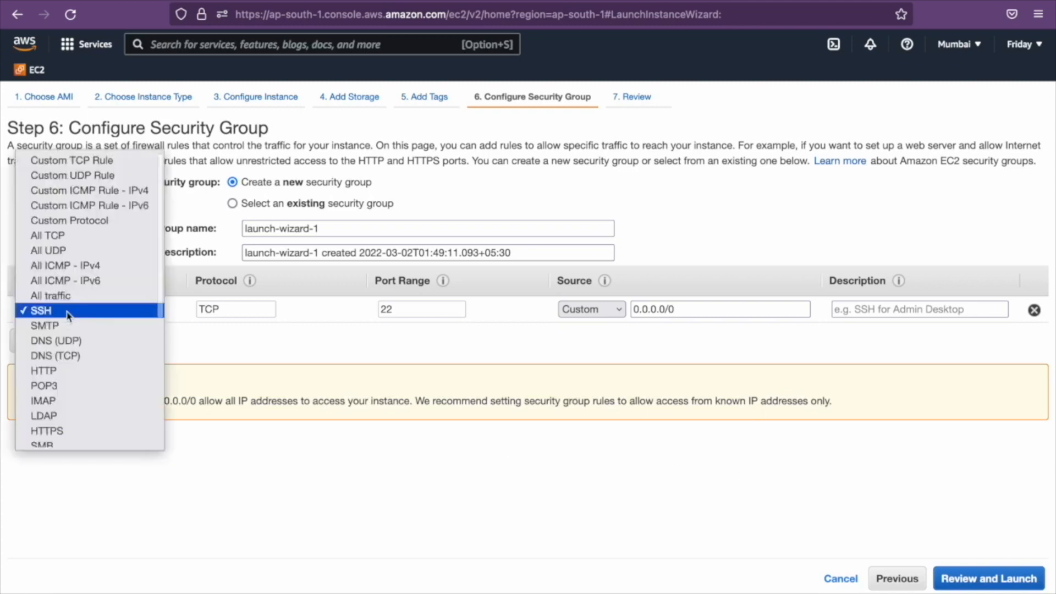
click(268, 338)
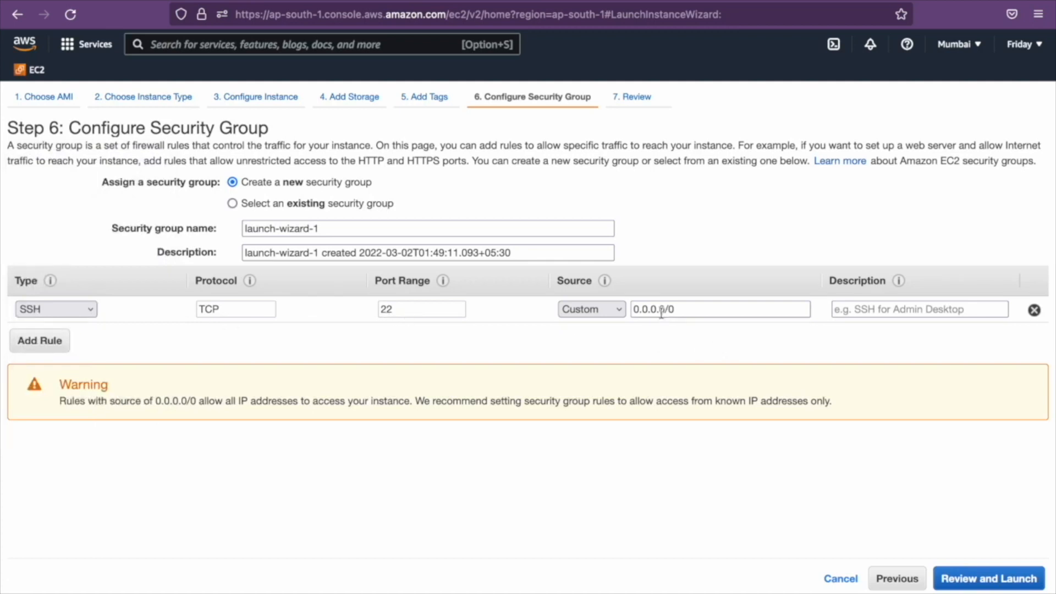
click(644, 309)
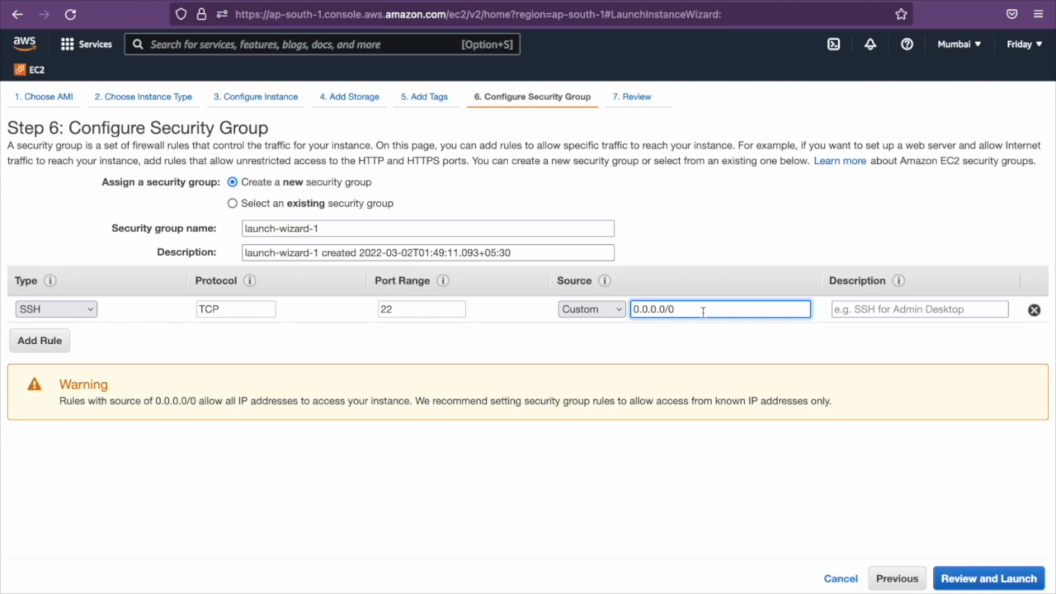
click(965, 584)
Step: Review the instance's launch summary and proceed with the launch to the key pair selection
scroll(822, 467, down, 2)
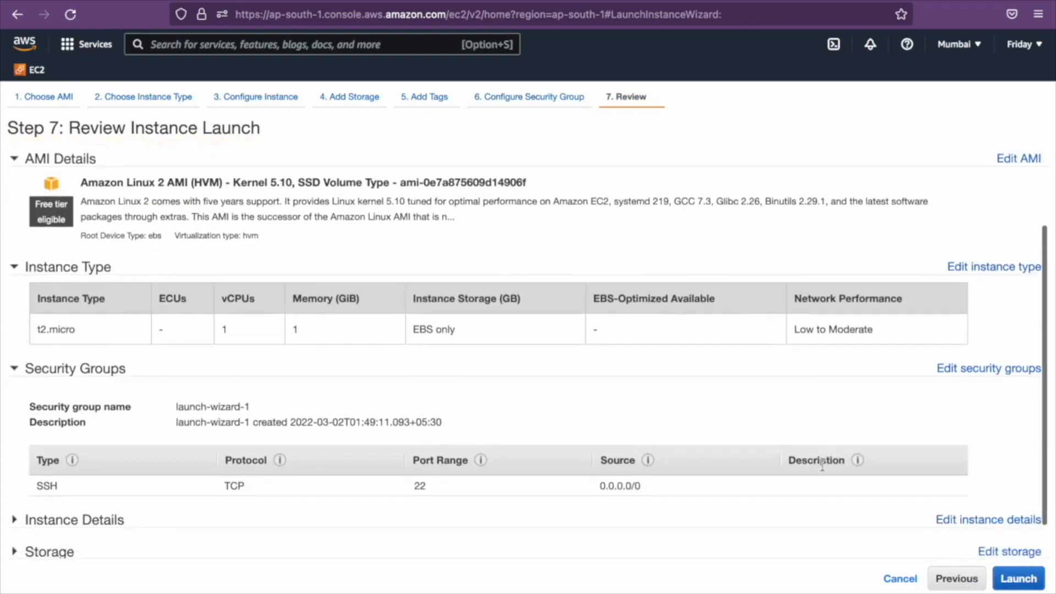
scroll(822, 467, down, 1)
click(1017, 579)
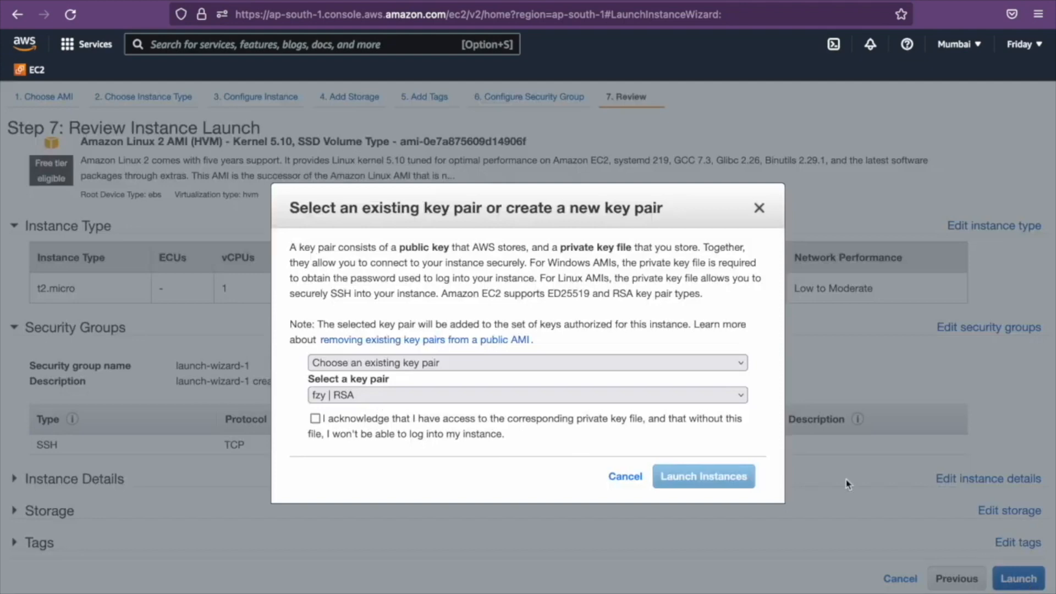
Step: Create a new RSA key pair named keypair1 for the instance and request its private key file, keypair1.pem
click(638, 395)
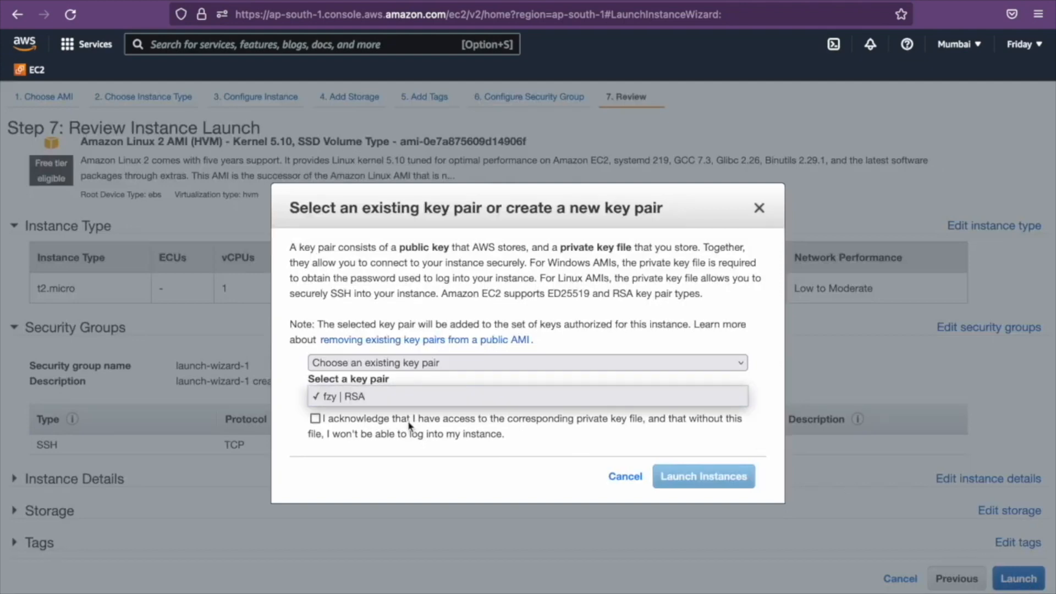
click(437, 422)
click(413, 365)
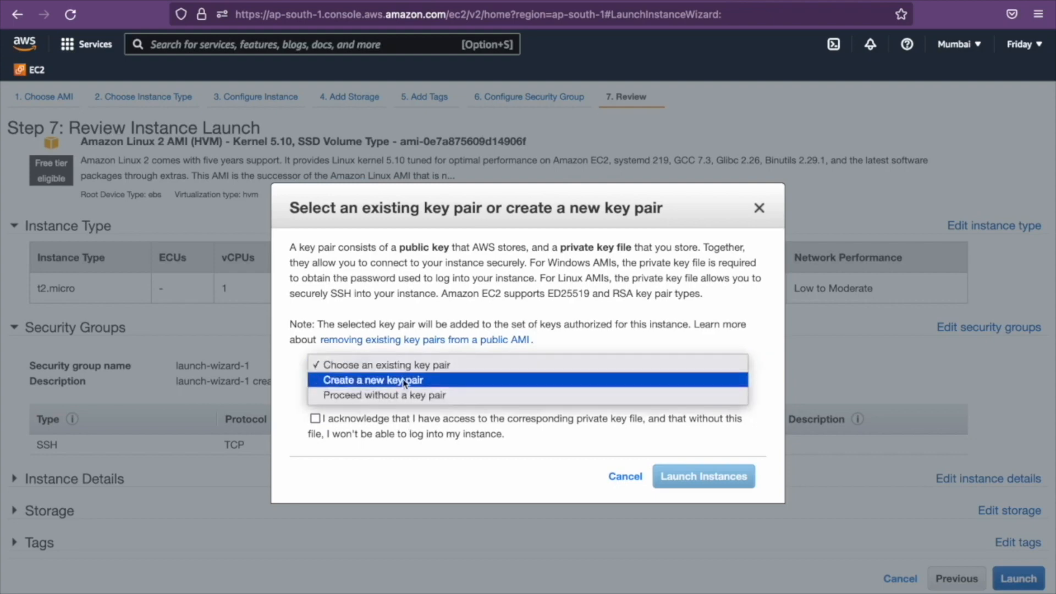
click(404, 380)
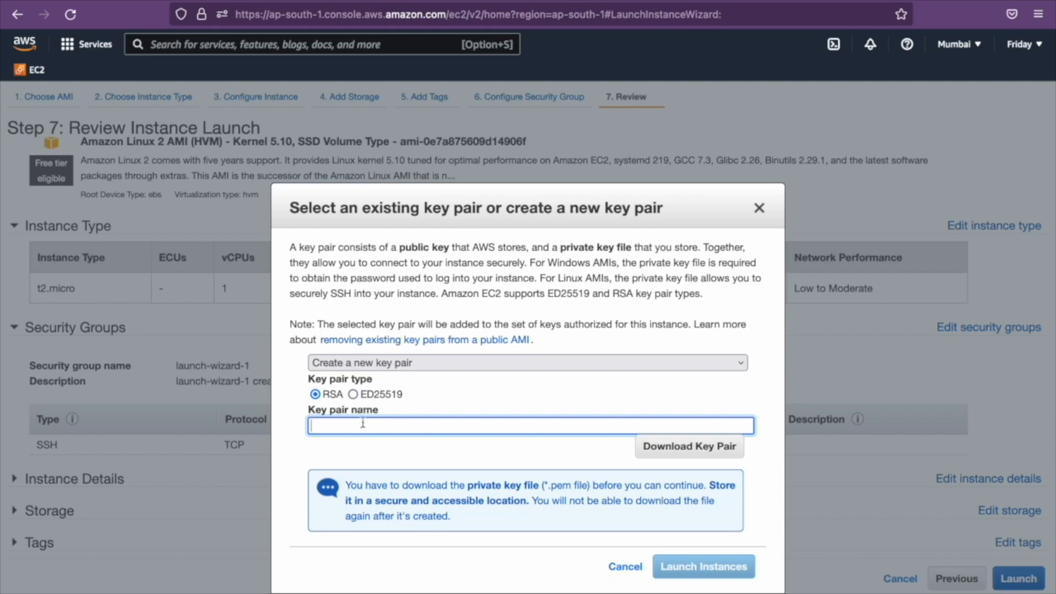
text(keypair1)
click(706, 450)
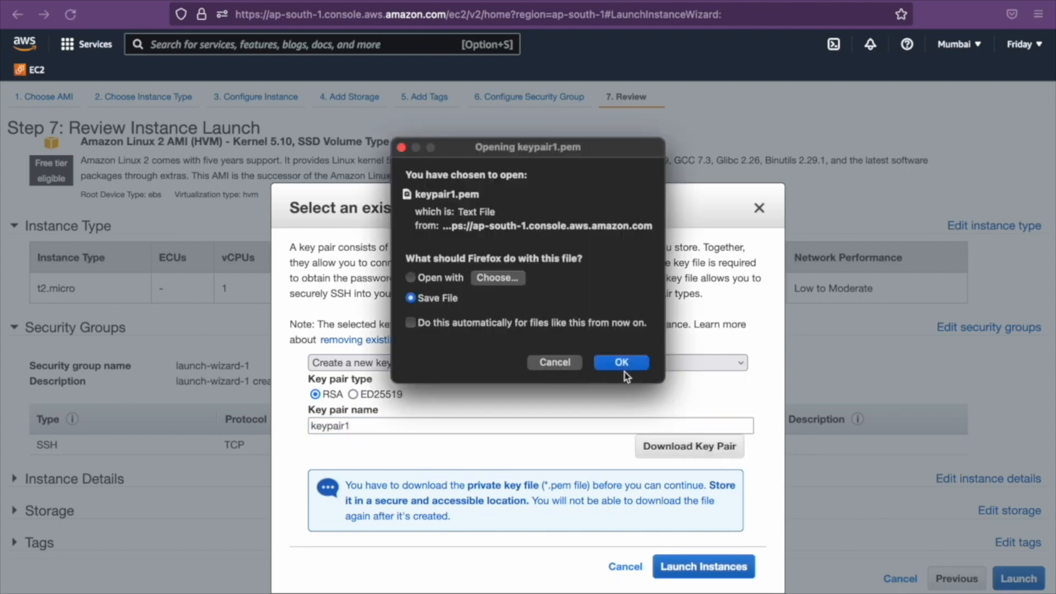
click(573, 364)
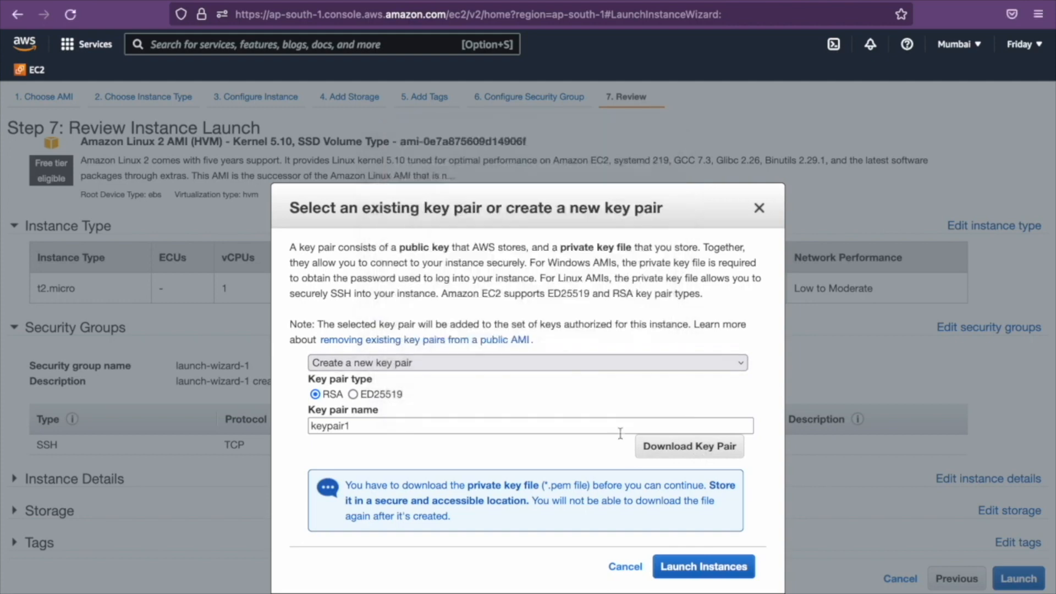
Step: Launch the instance with keypair1 and show it in the instances list without the instance ID filter
click(695, 572)
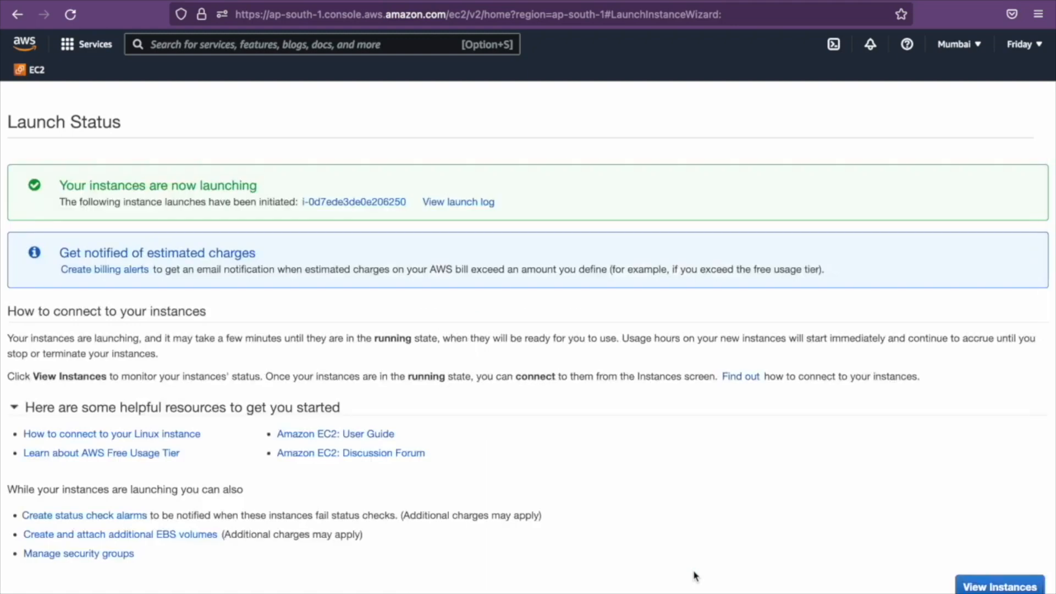
click(375, 203)
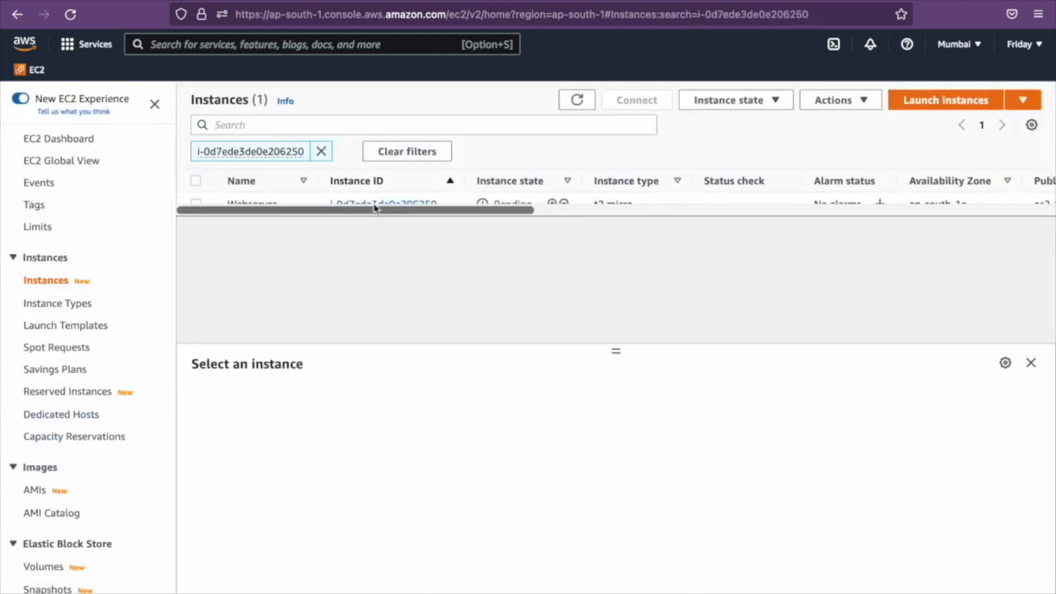
click(321, 151)
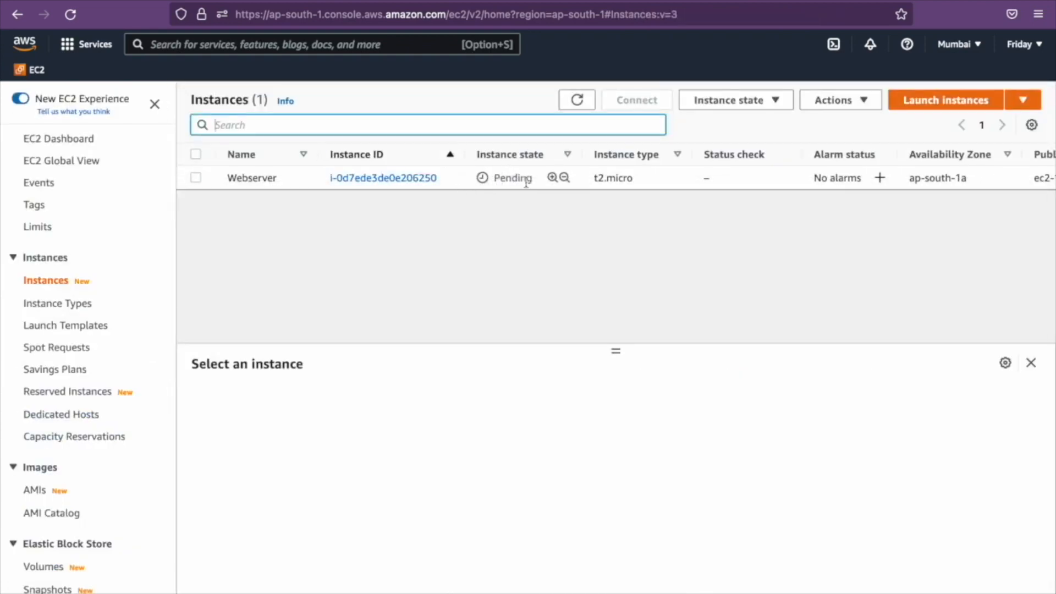
Step: Refresh the instances list repeatedly to check the Webserver instance's state
click(578, 109)
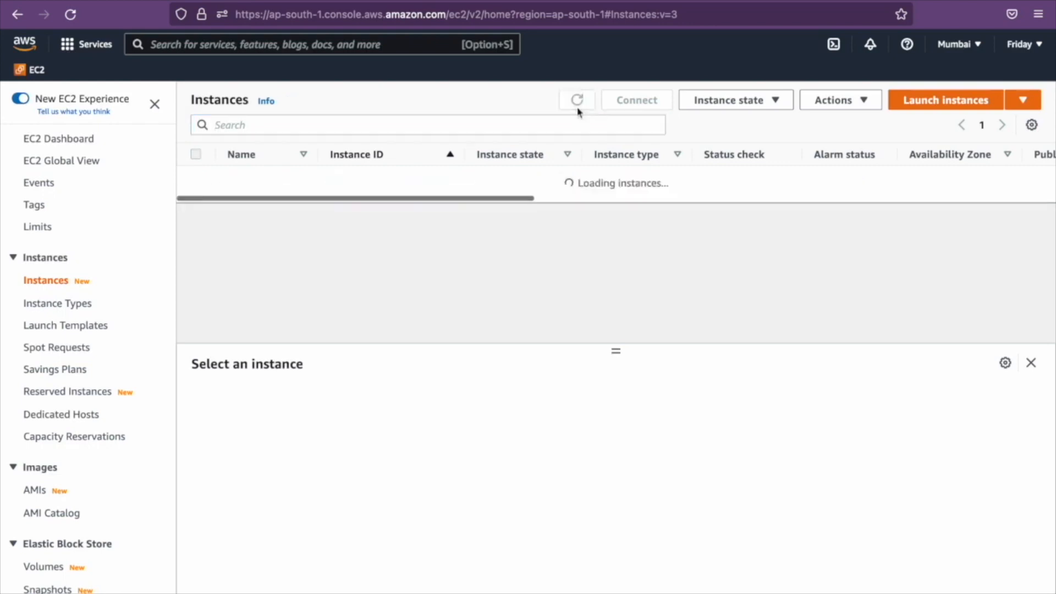
click(577, 100)
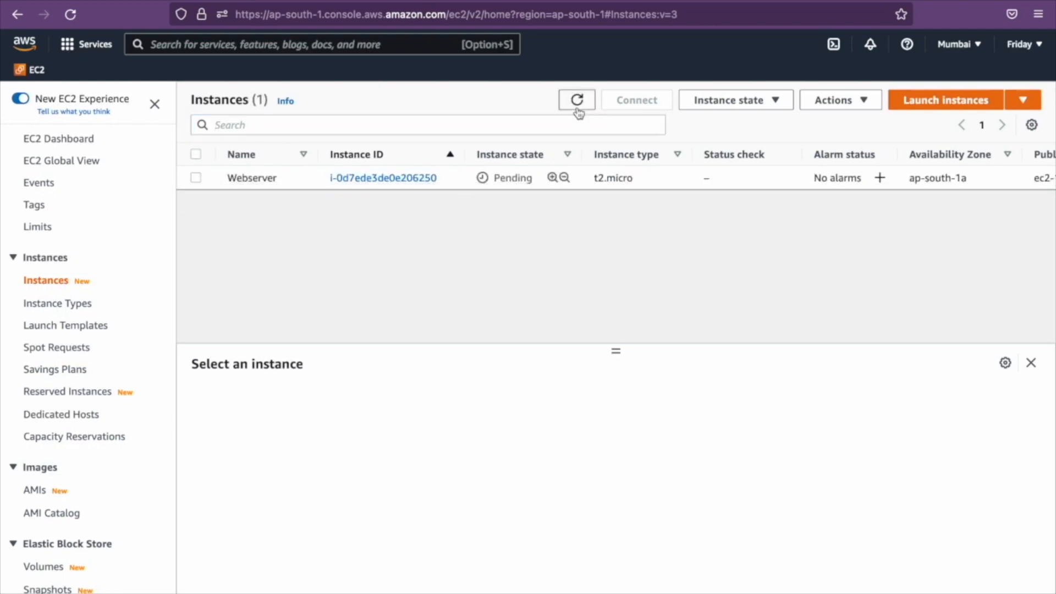
click(577, 110)
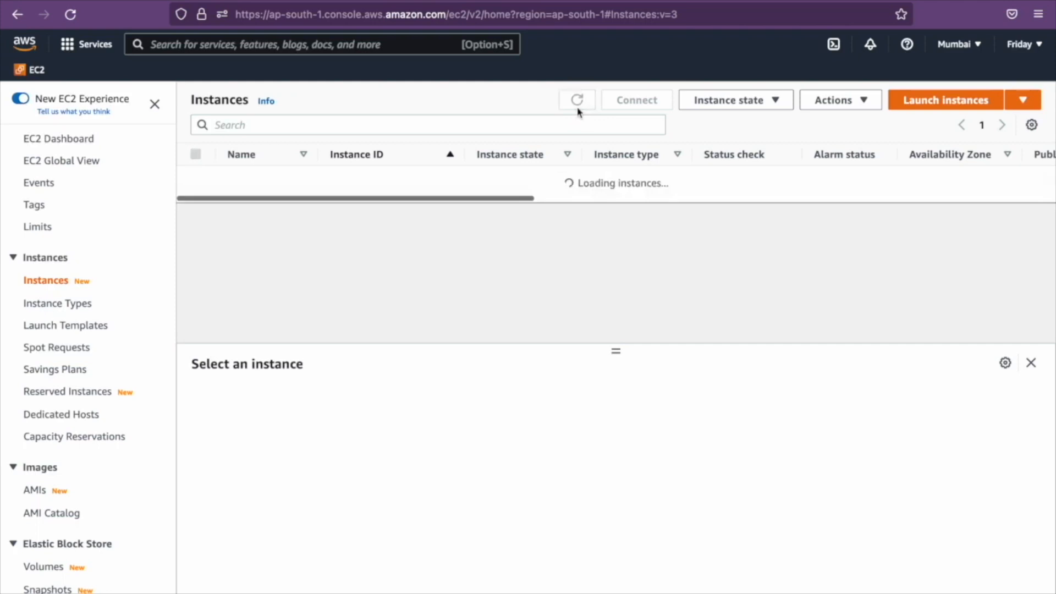
click(578, 110)
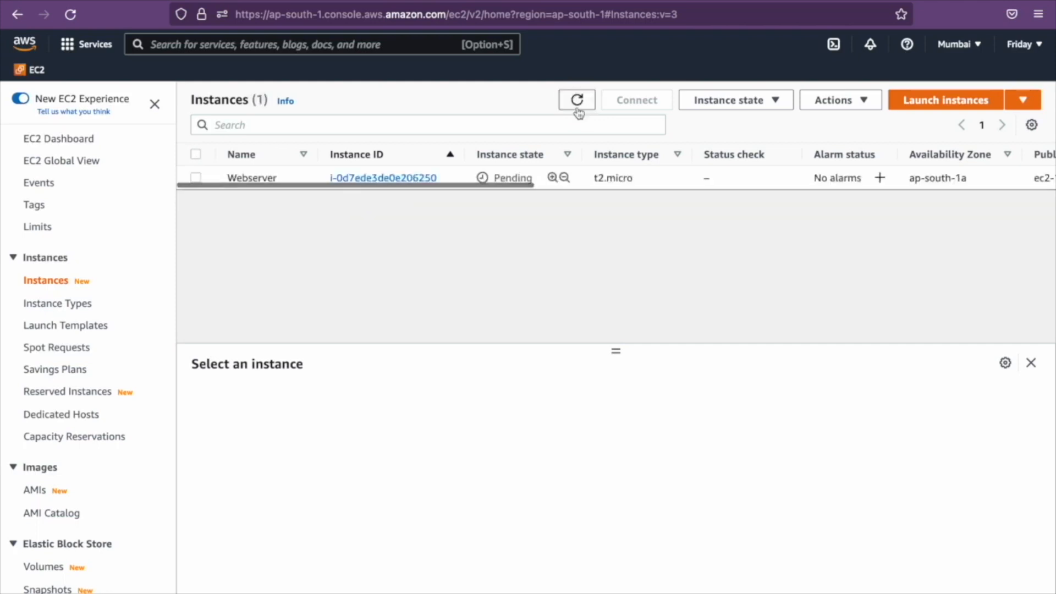
click(578, 110)
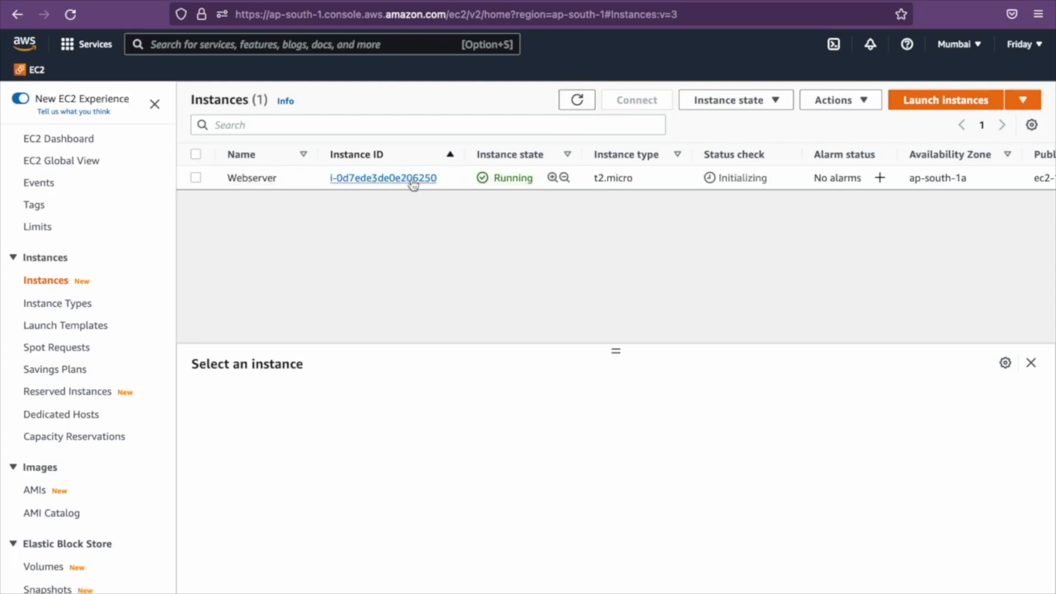
Step: Open the Webserver instance's summary and connect to it through EC2 Instance Connect as ec2-user
click(412, 180)
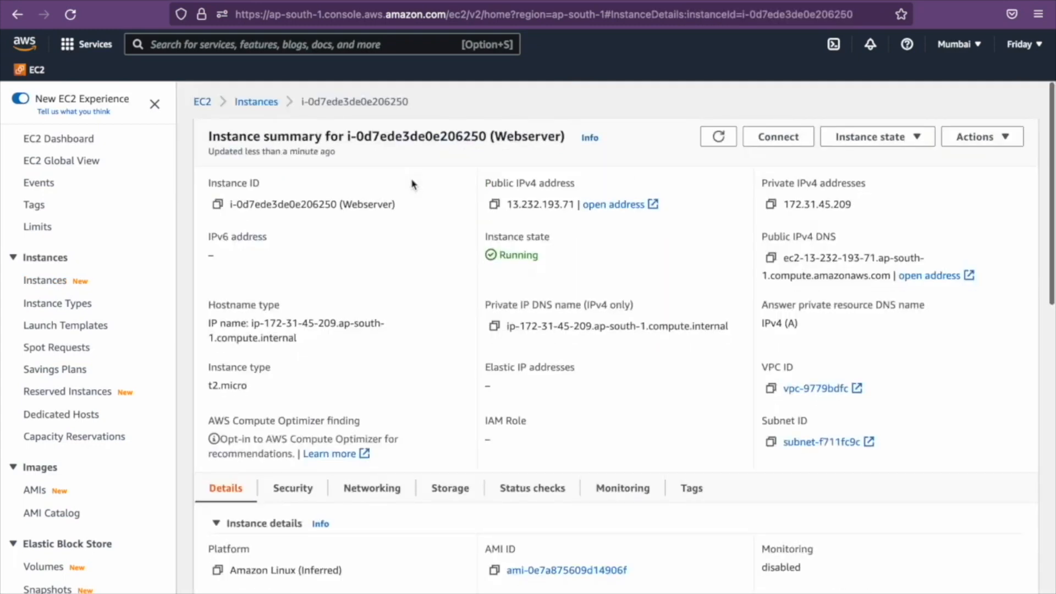
click(767, 148)
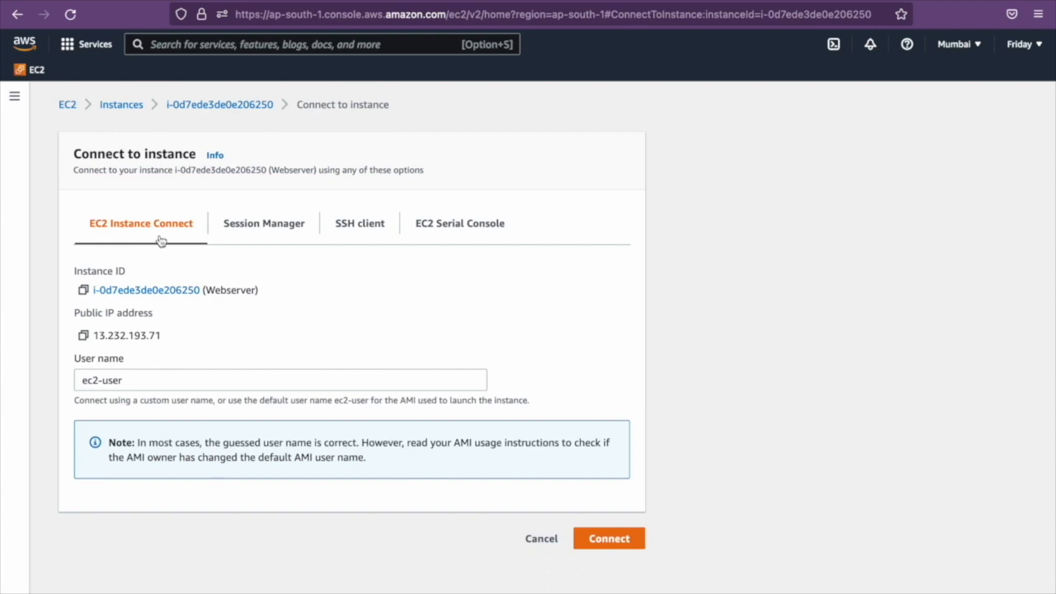
click(609, 540)
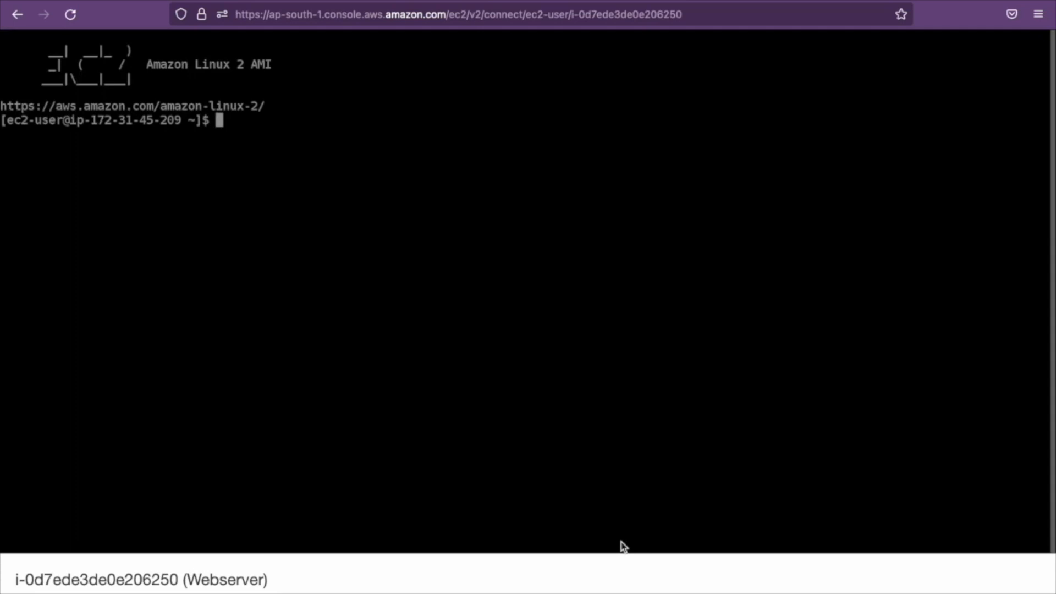
Step: Run ls and pwd in the instance's terminal session and close the session
key(Return)
key(Return)
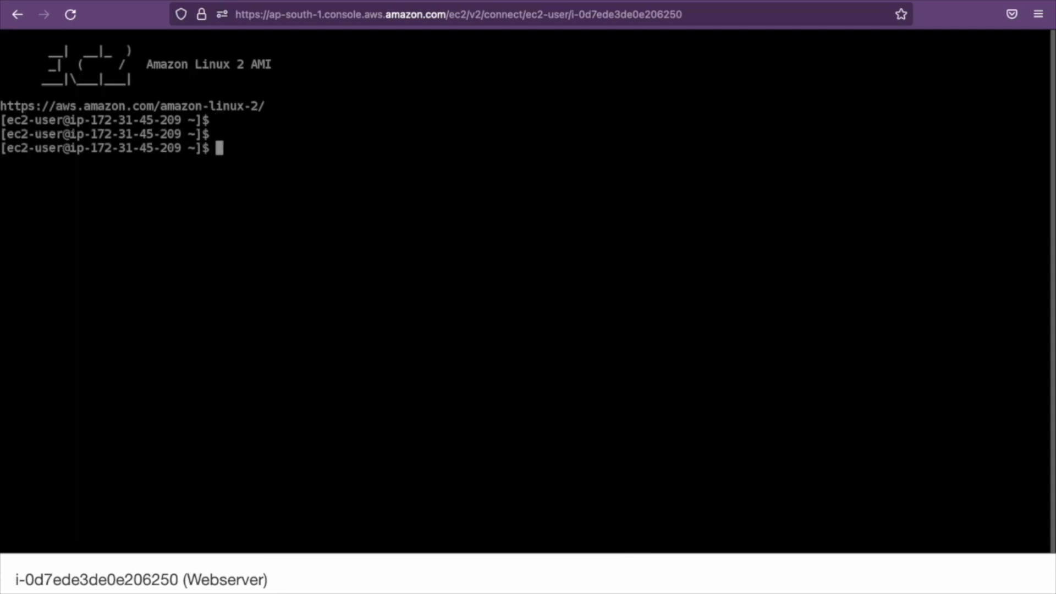
text(ls)
key(Return)
text(pwd)
key(Return)
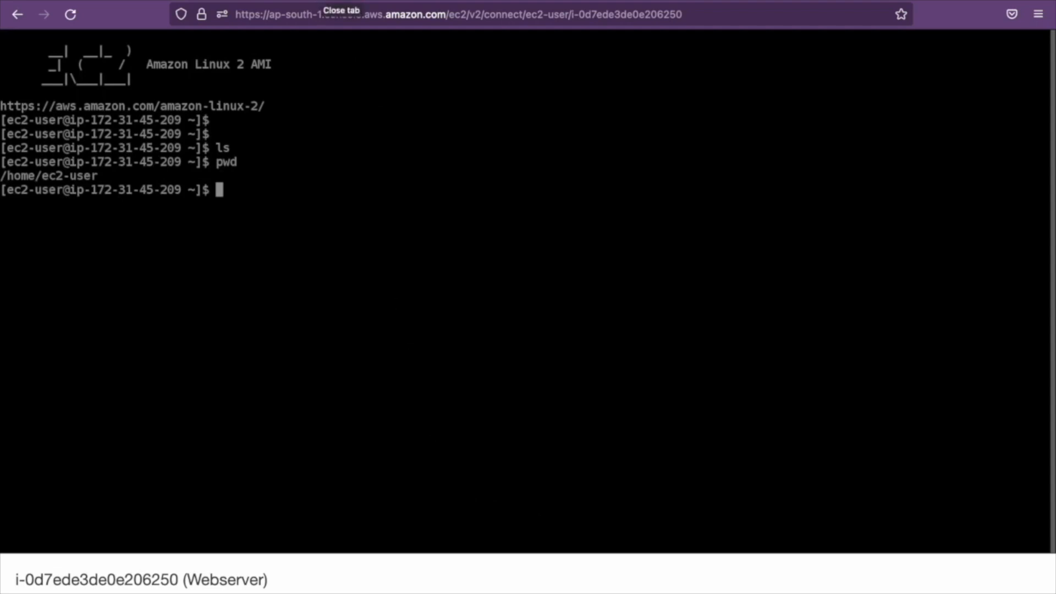
click(338, 2)
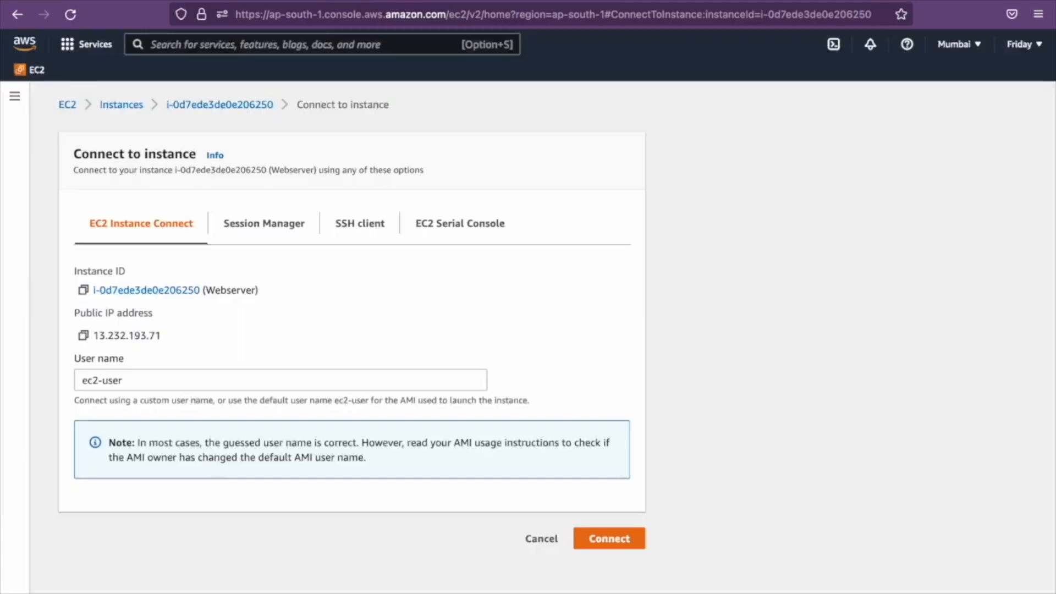
Step: Return to the instances list and terminate the Webserver instance, confirming the termination
click(140, 113)
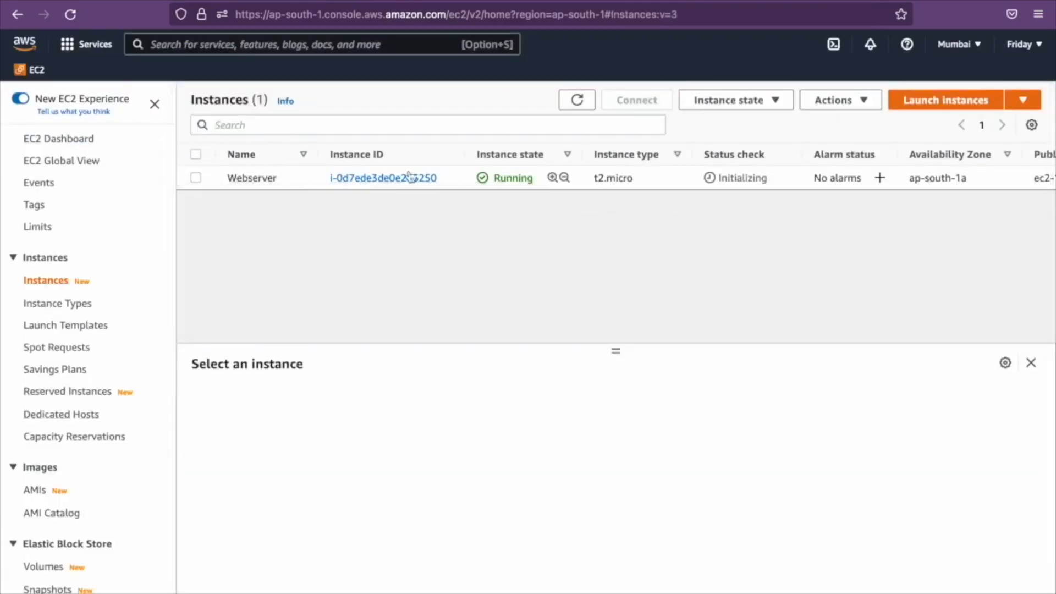
click(196, 155)
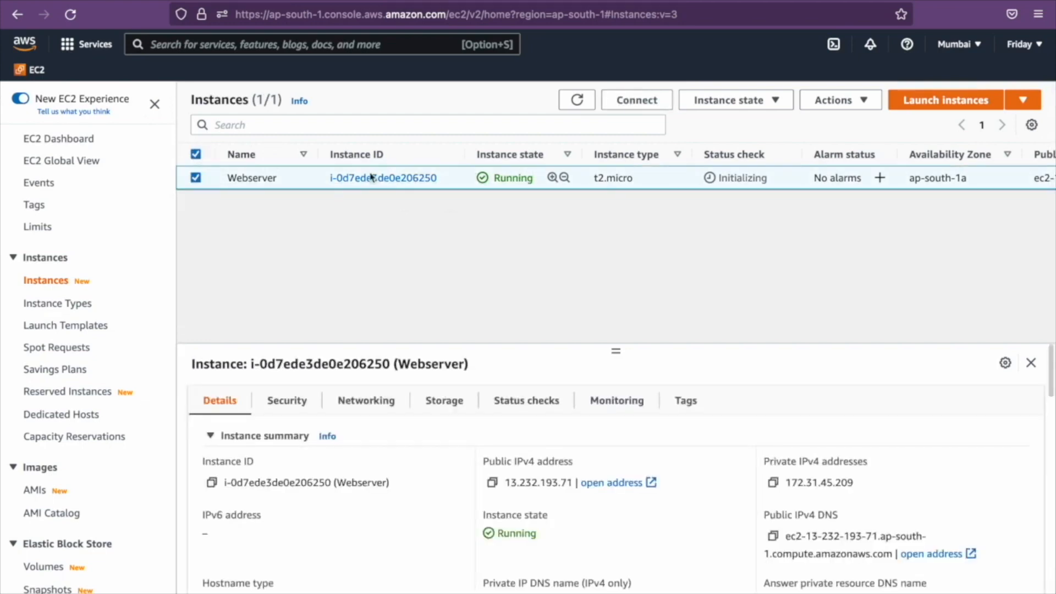
click(715, 104)
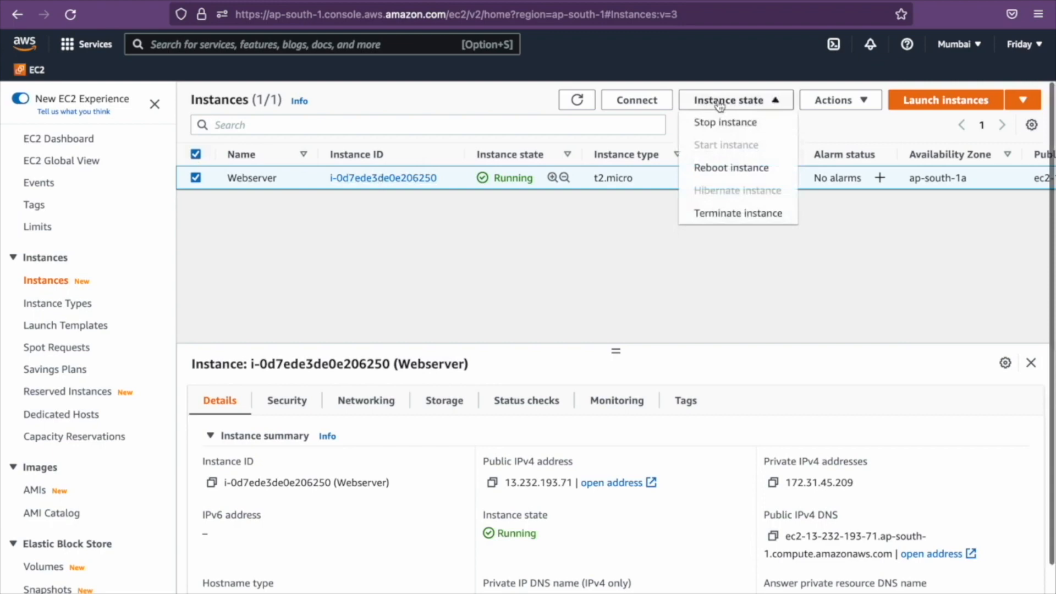
click(717, 218)
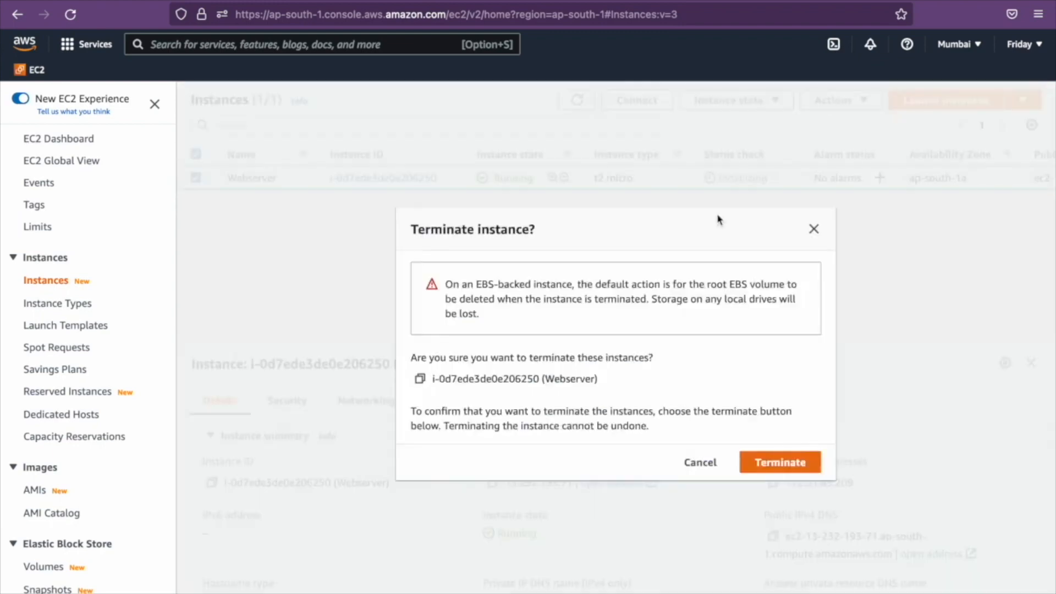
click(772, 464)
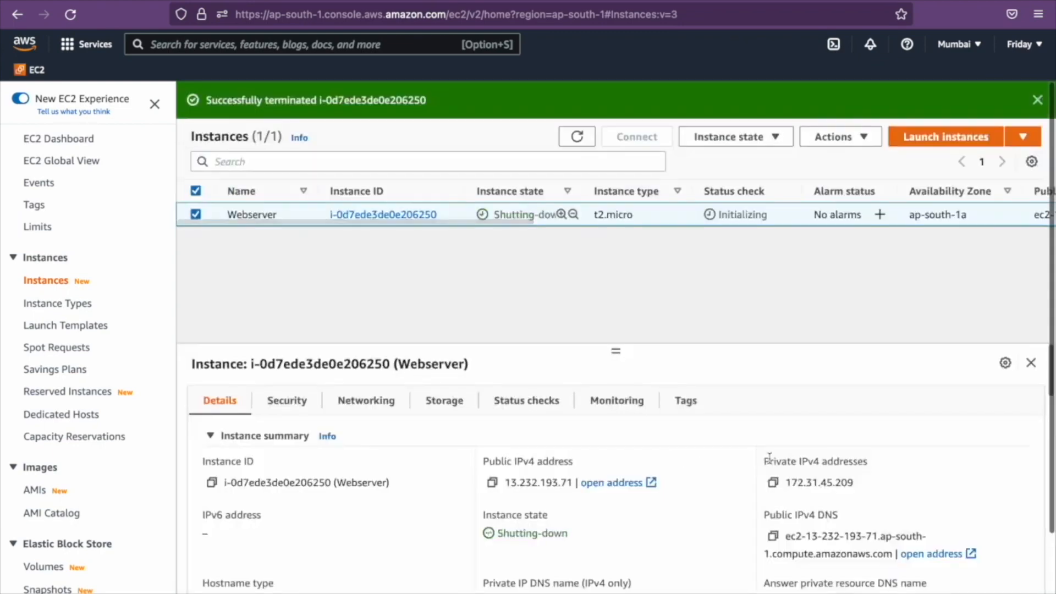